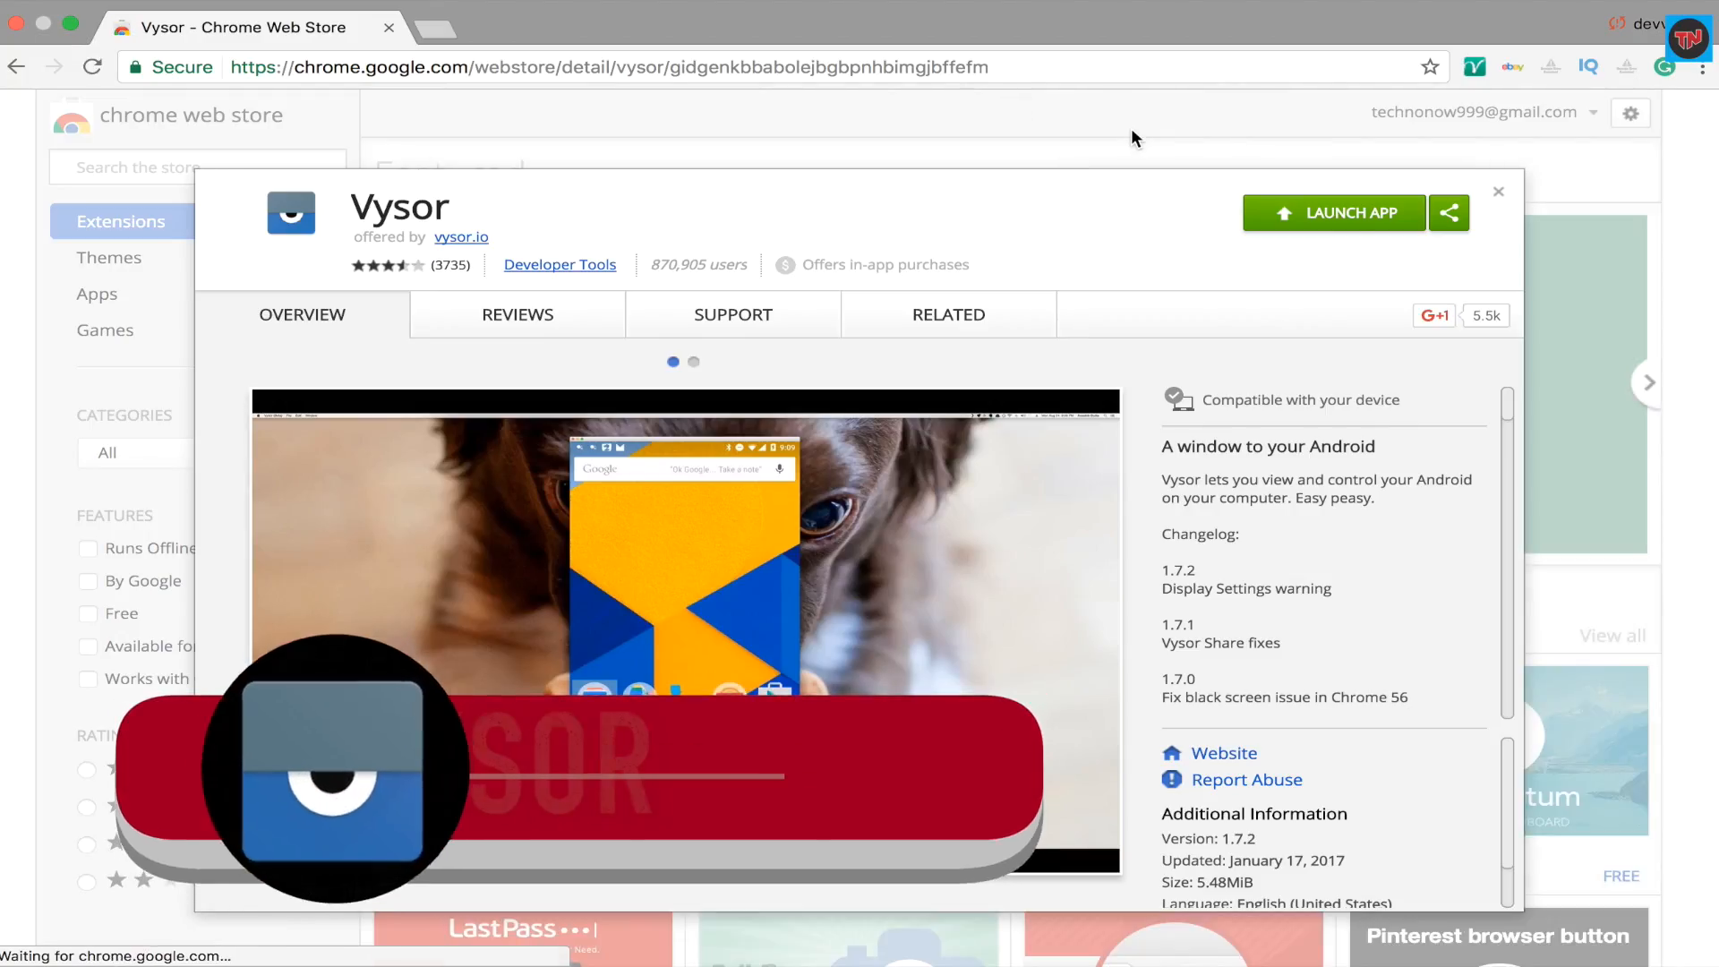
Step: Launch Vysor, fetch the ADB drivers, find devices and select the Nexus 6P
{"action": "left_click", "coordinate": [1356, 221]}
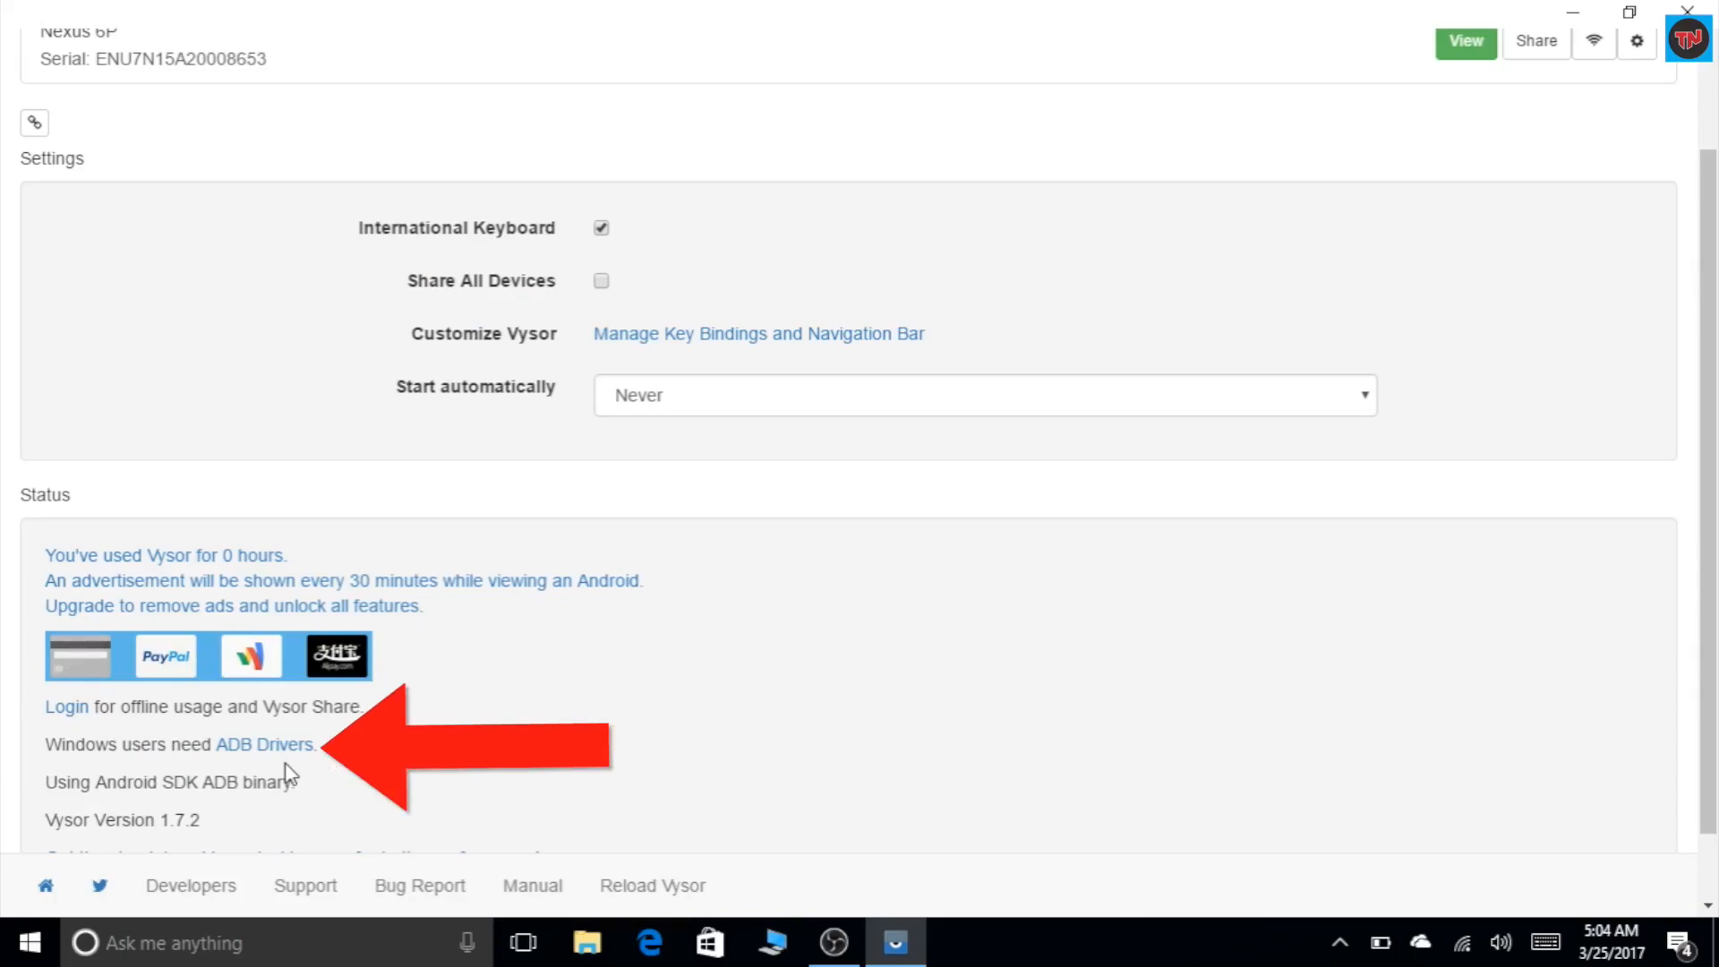
{"action": "left_click", "coordinate": [263, 744]}
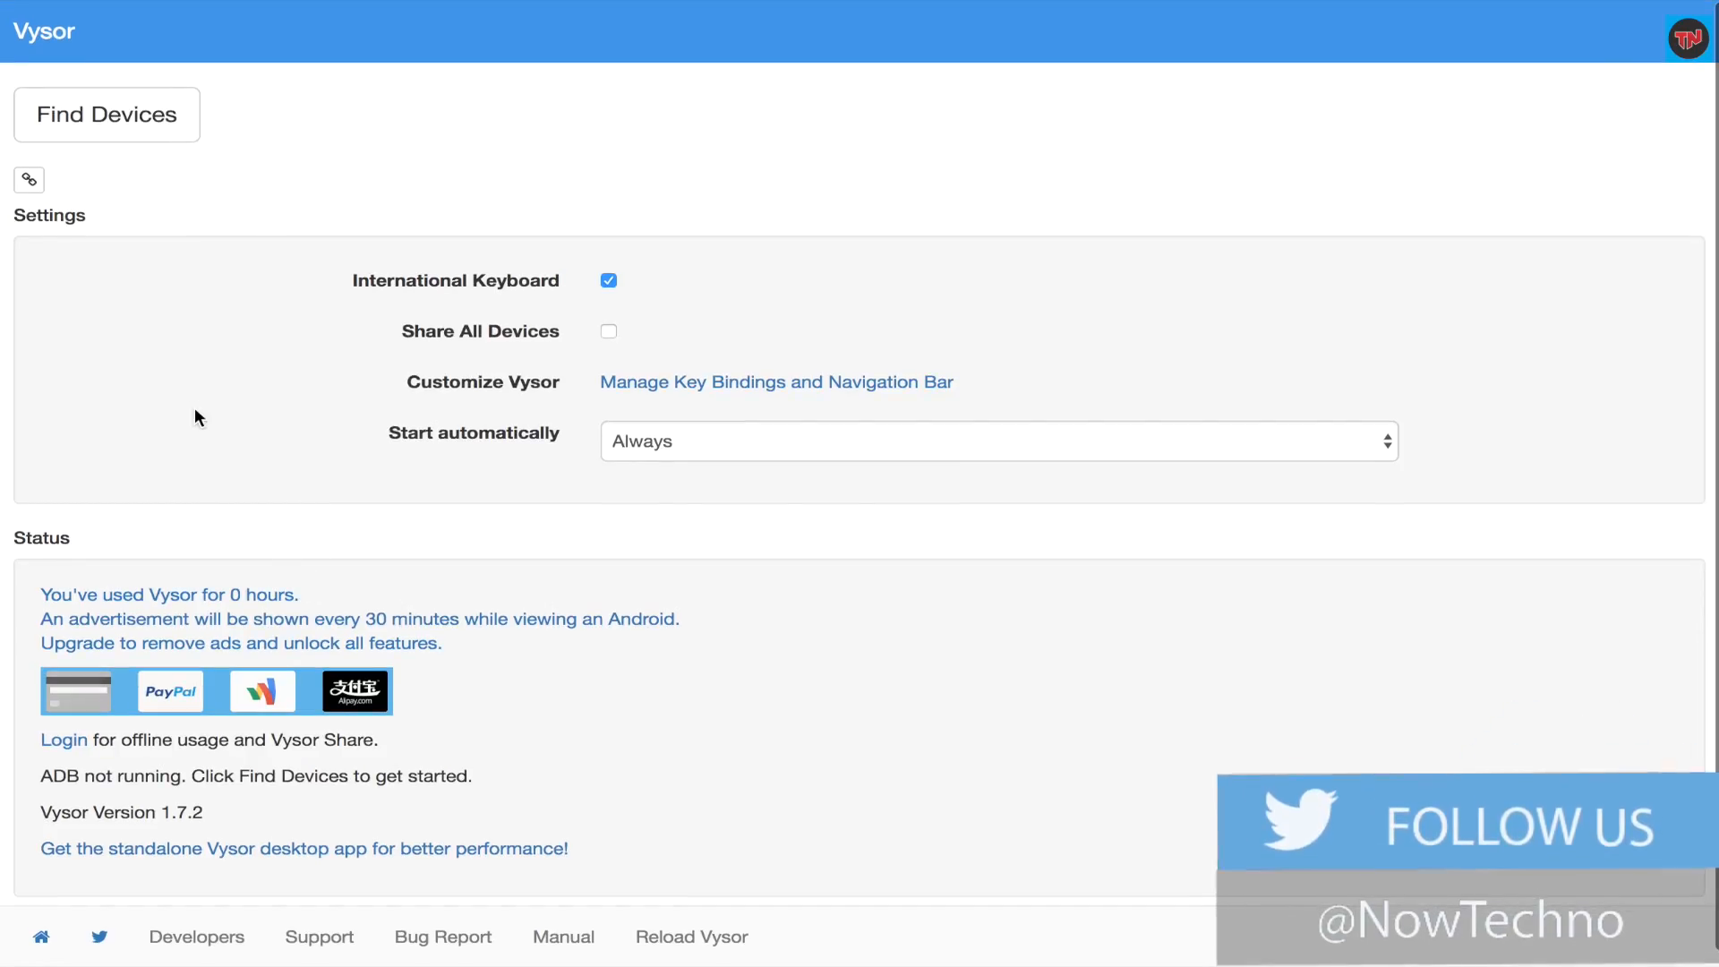
{"action": "left_click", "coordinate": [157, 119]}
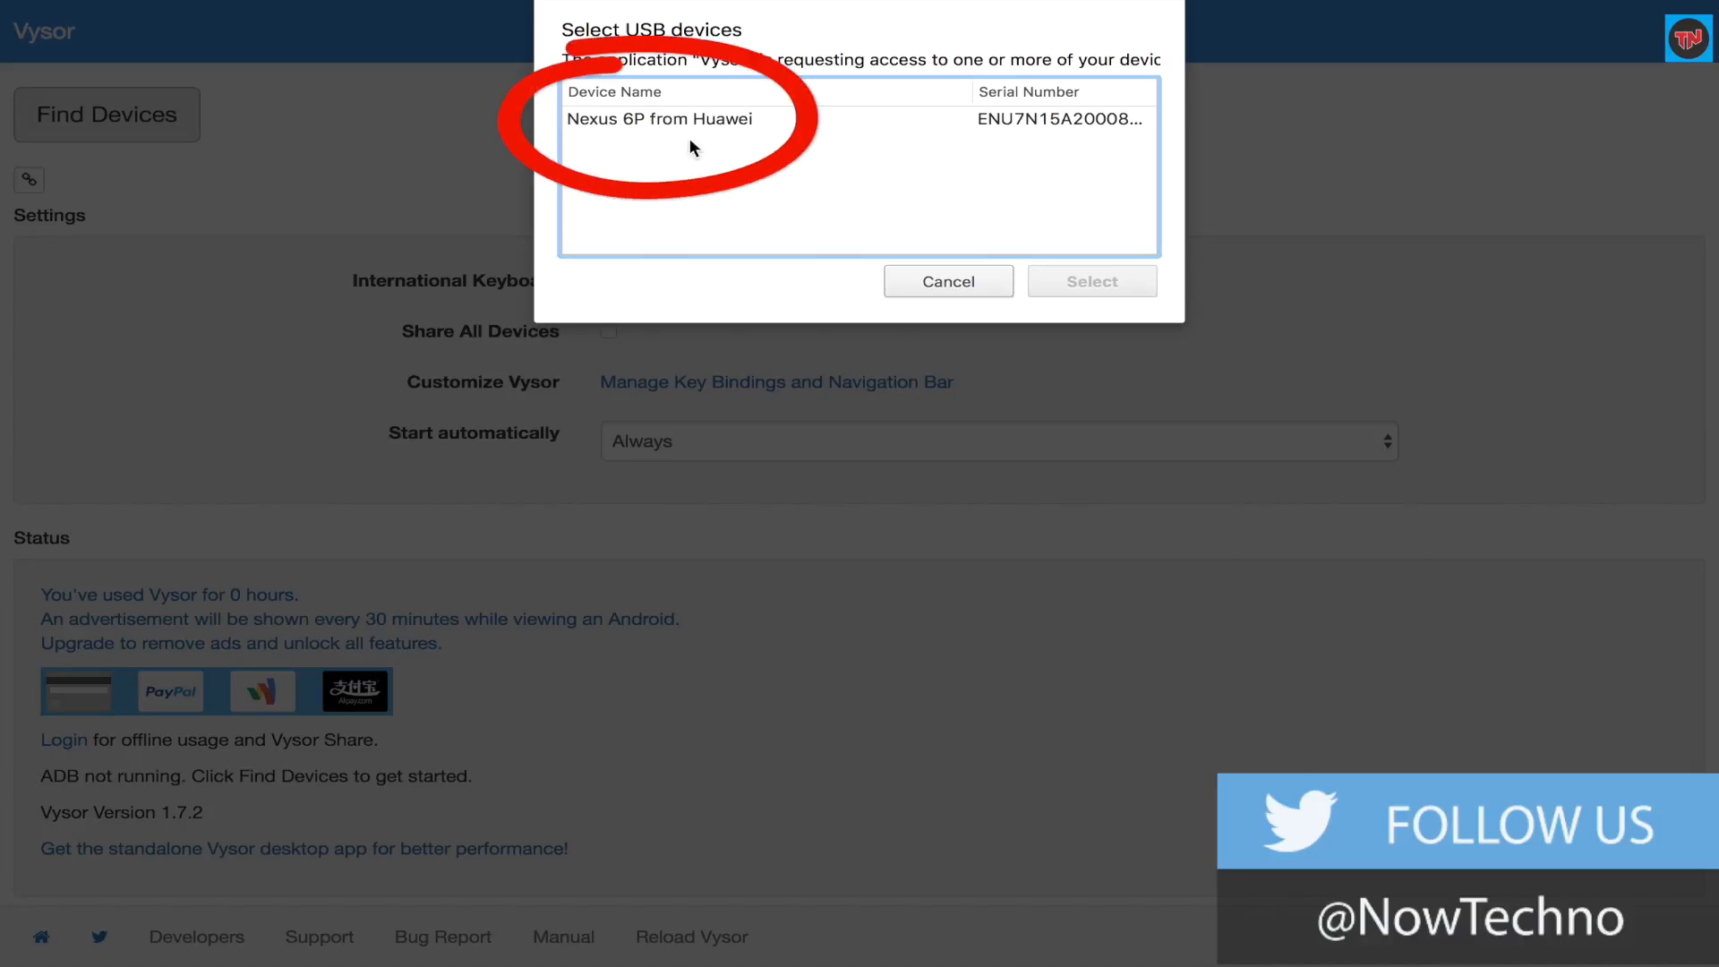
{"action": "left_click", "coordinate": [752, 122]}
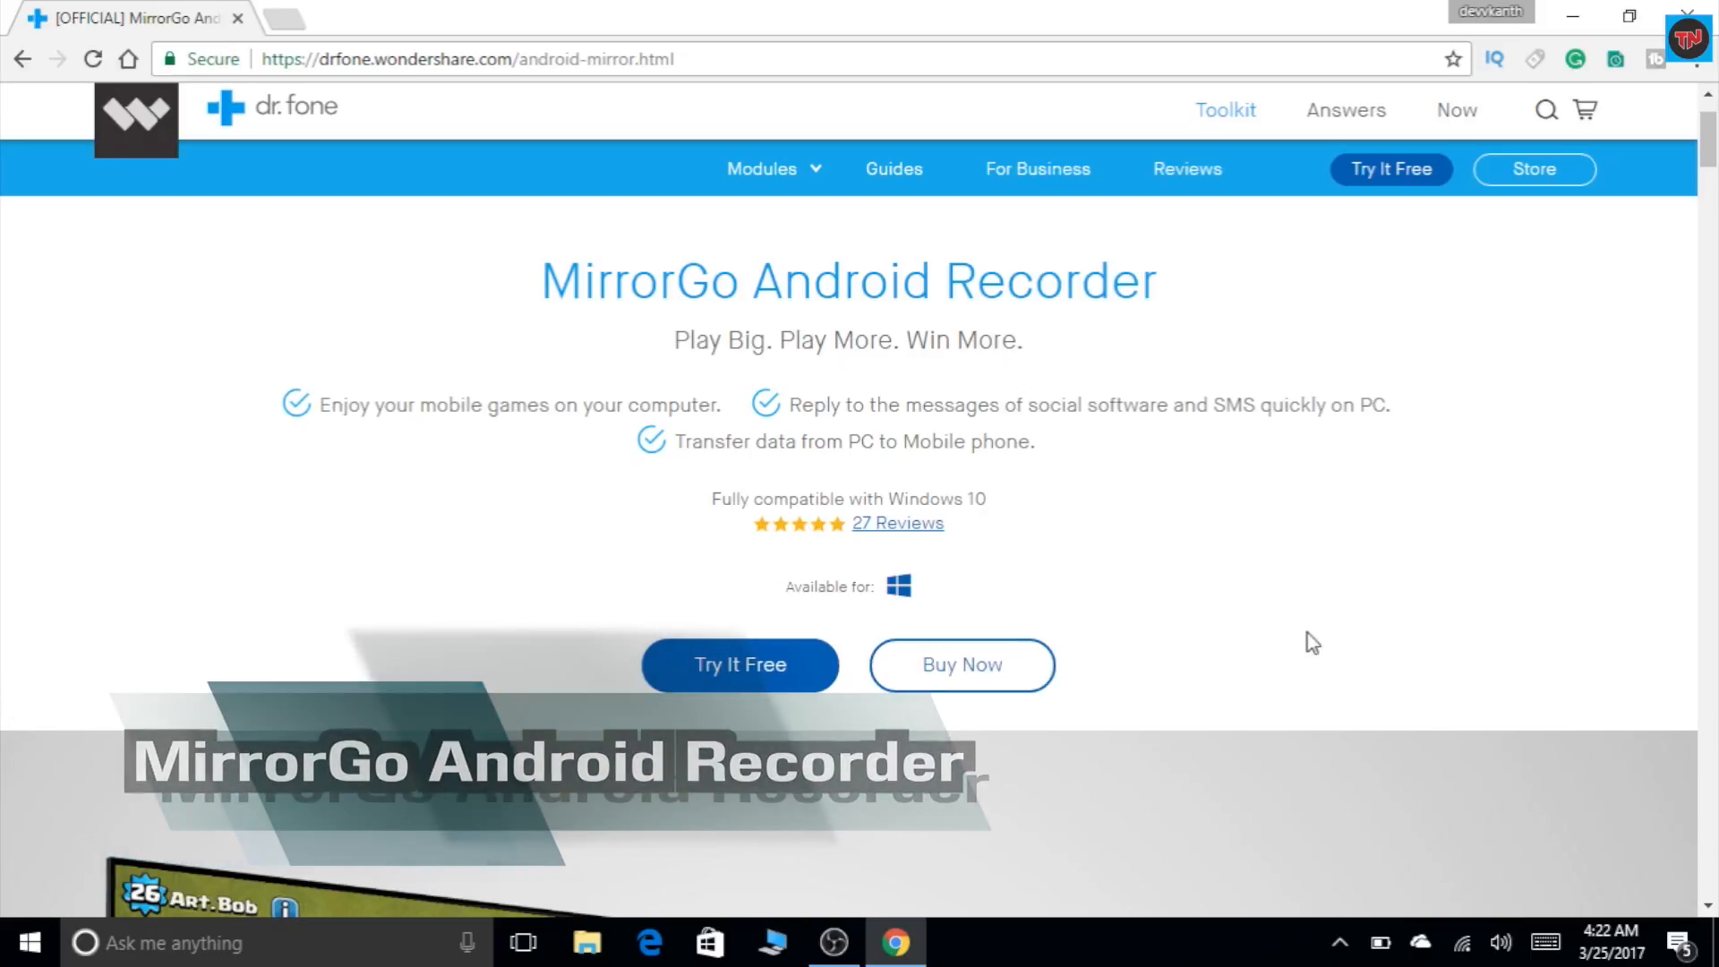
Step: Go to the MirrorGo Android Recorder Buy Now page with its subscription plans
{"action": "left_click", "coordinate": [1039, 665]}
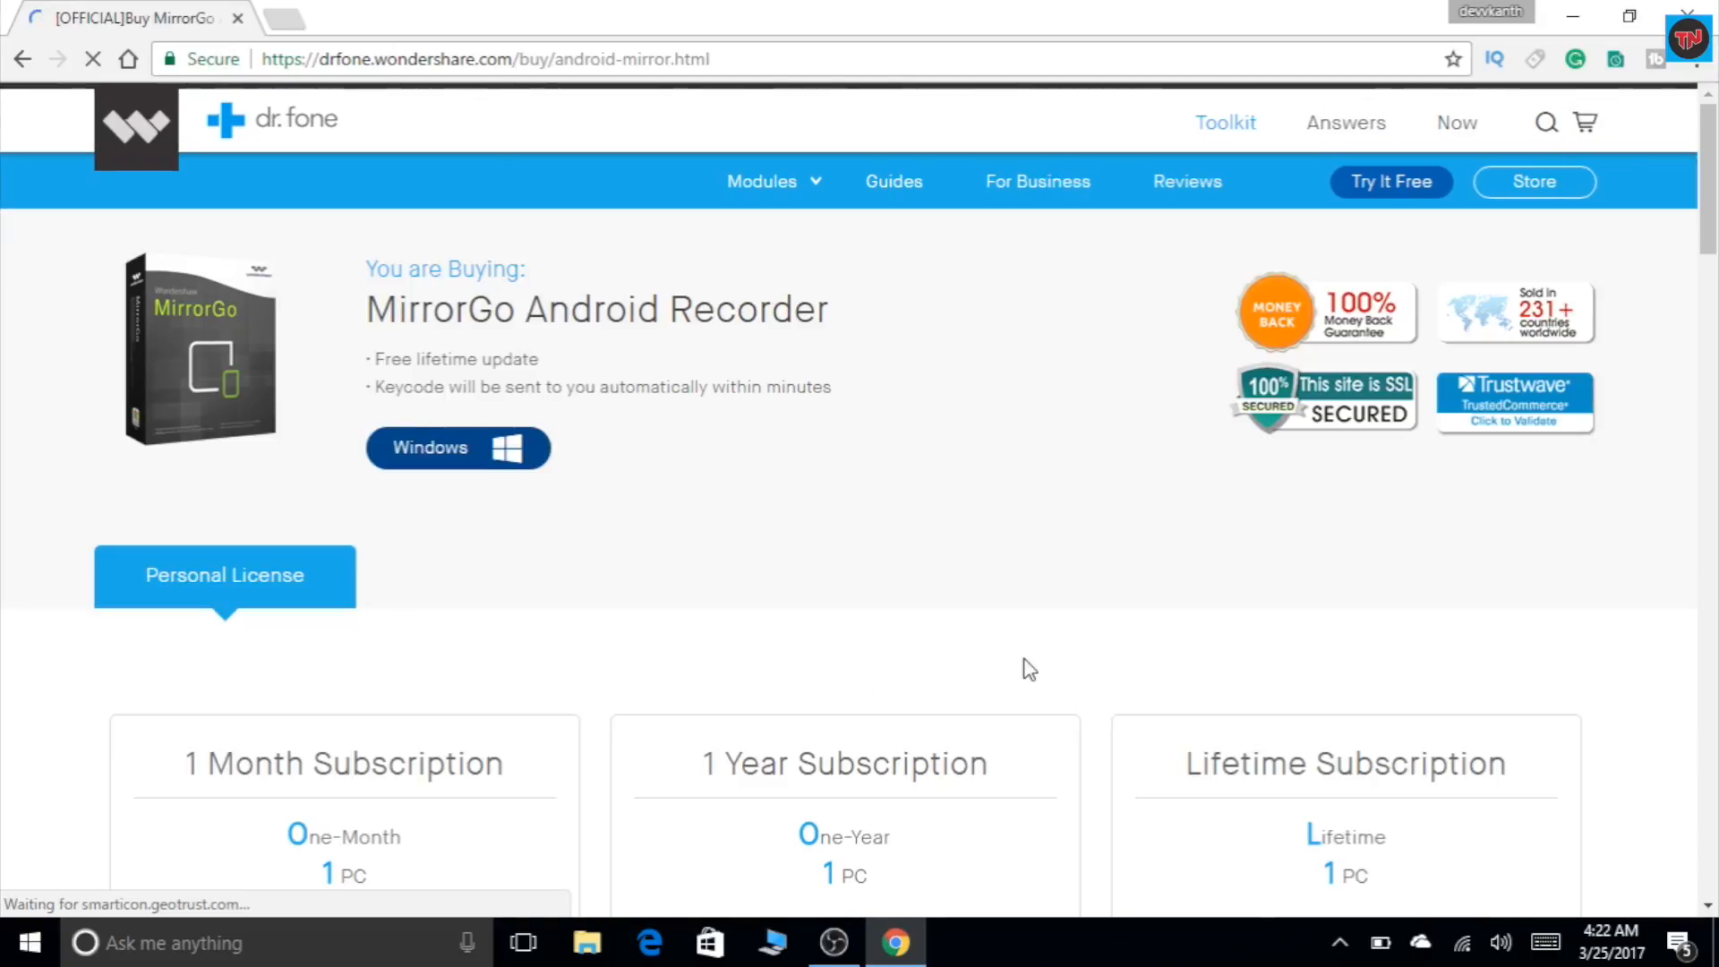
{"action": "scroll", "coordinate": [1029, 667], "scroll_direction": "down", "scroll_amount": 2}
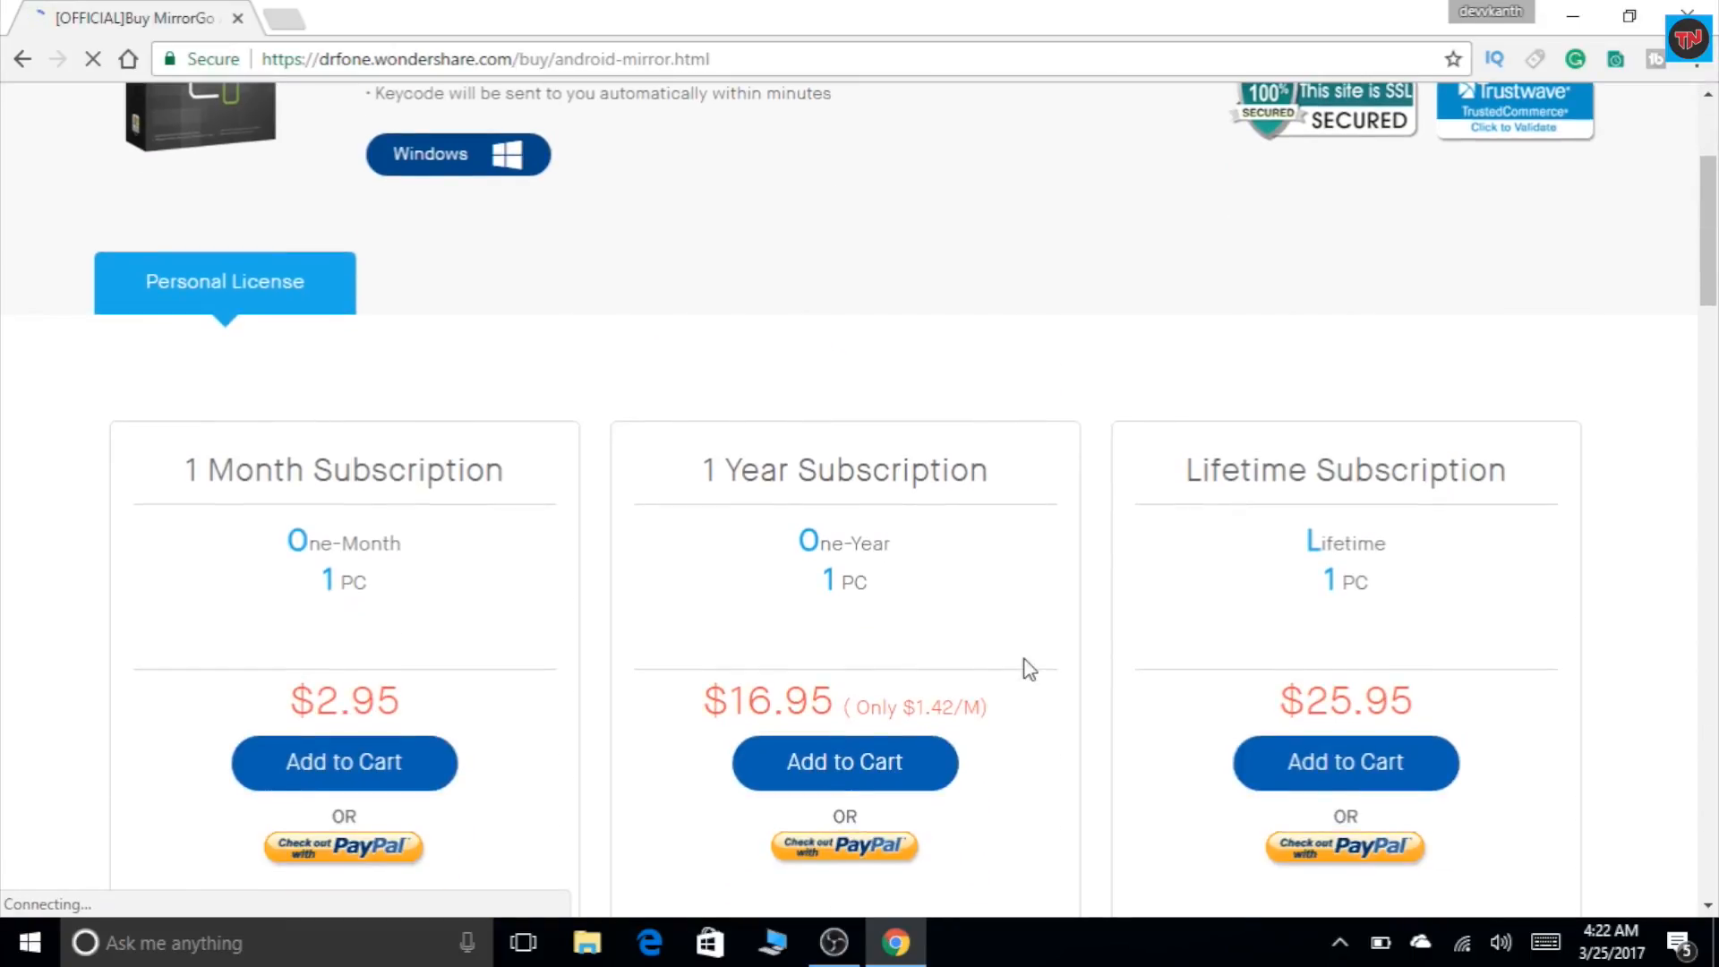
{"action": "scroll", "coordinate": [1029, 668], "scroll_direction": "down", "scroll_amount": 2}
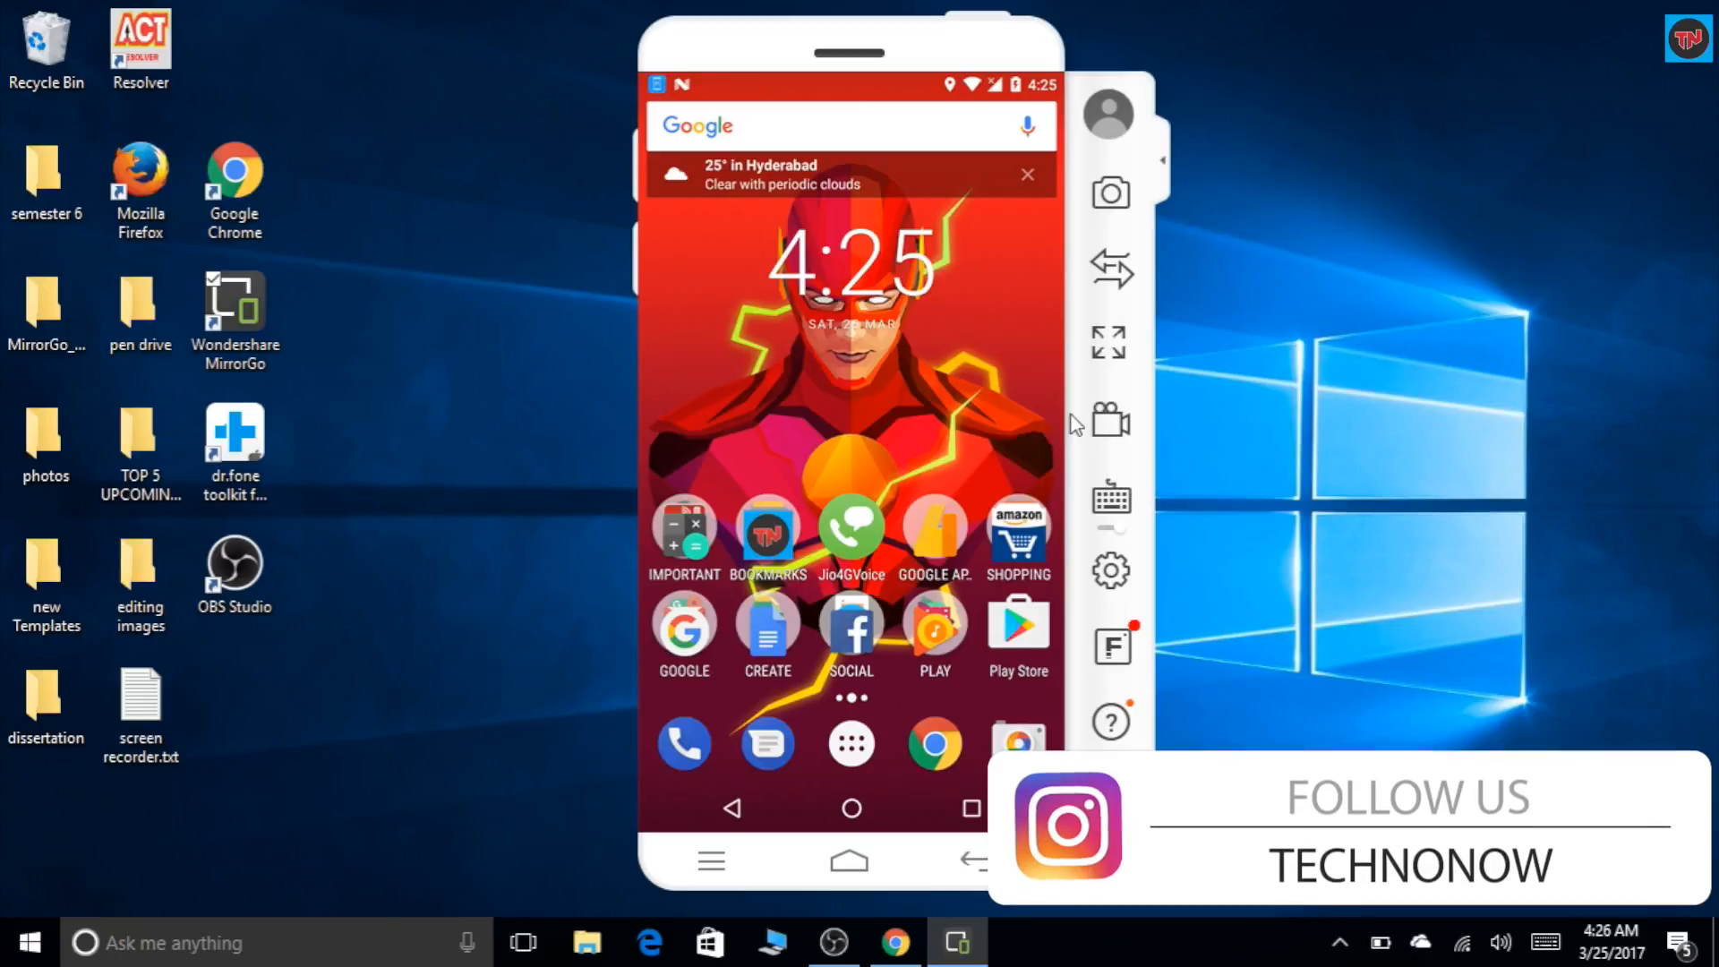
Step: Start the Android Recorder on the mirrored Nexus 6P and show its app drawer
{"action": "left_click", "coordinate": [1113, 420]}
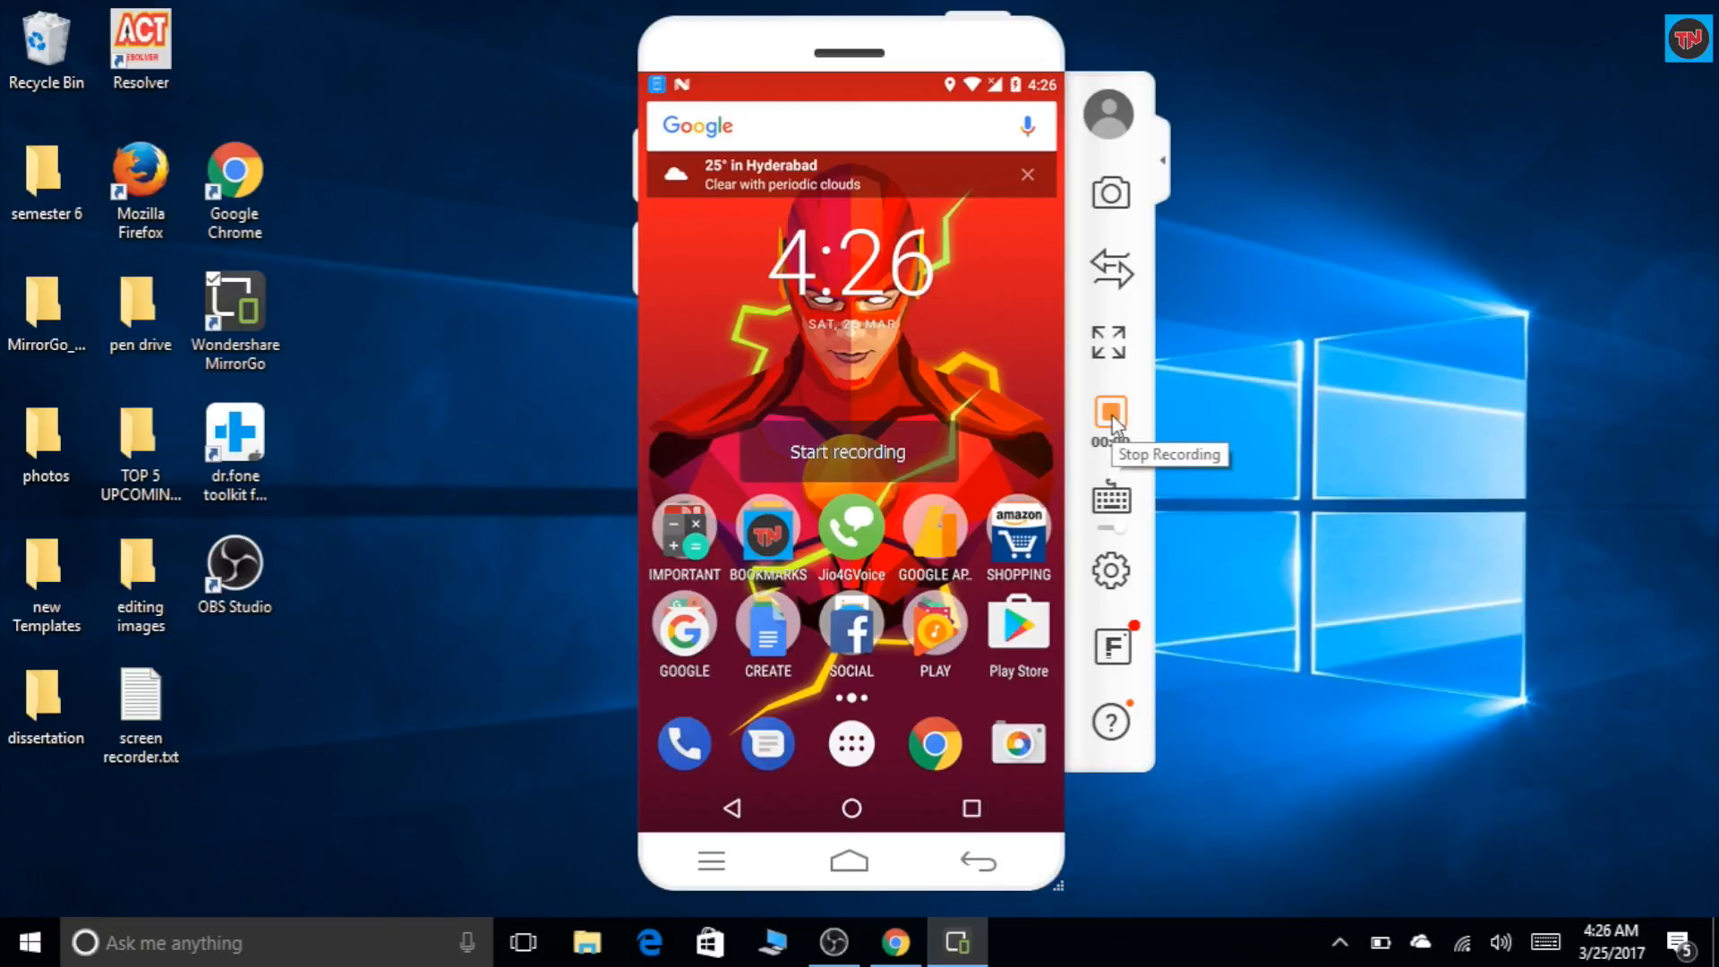
{"action": "left_click", "coordinate": [854, 745]}
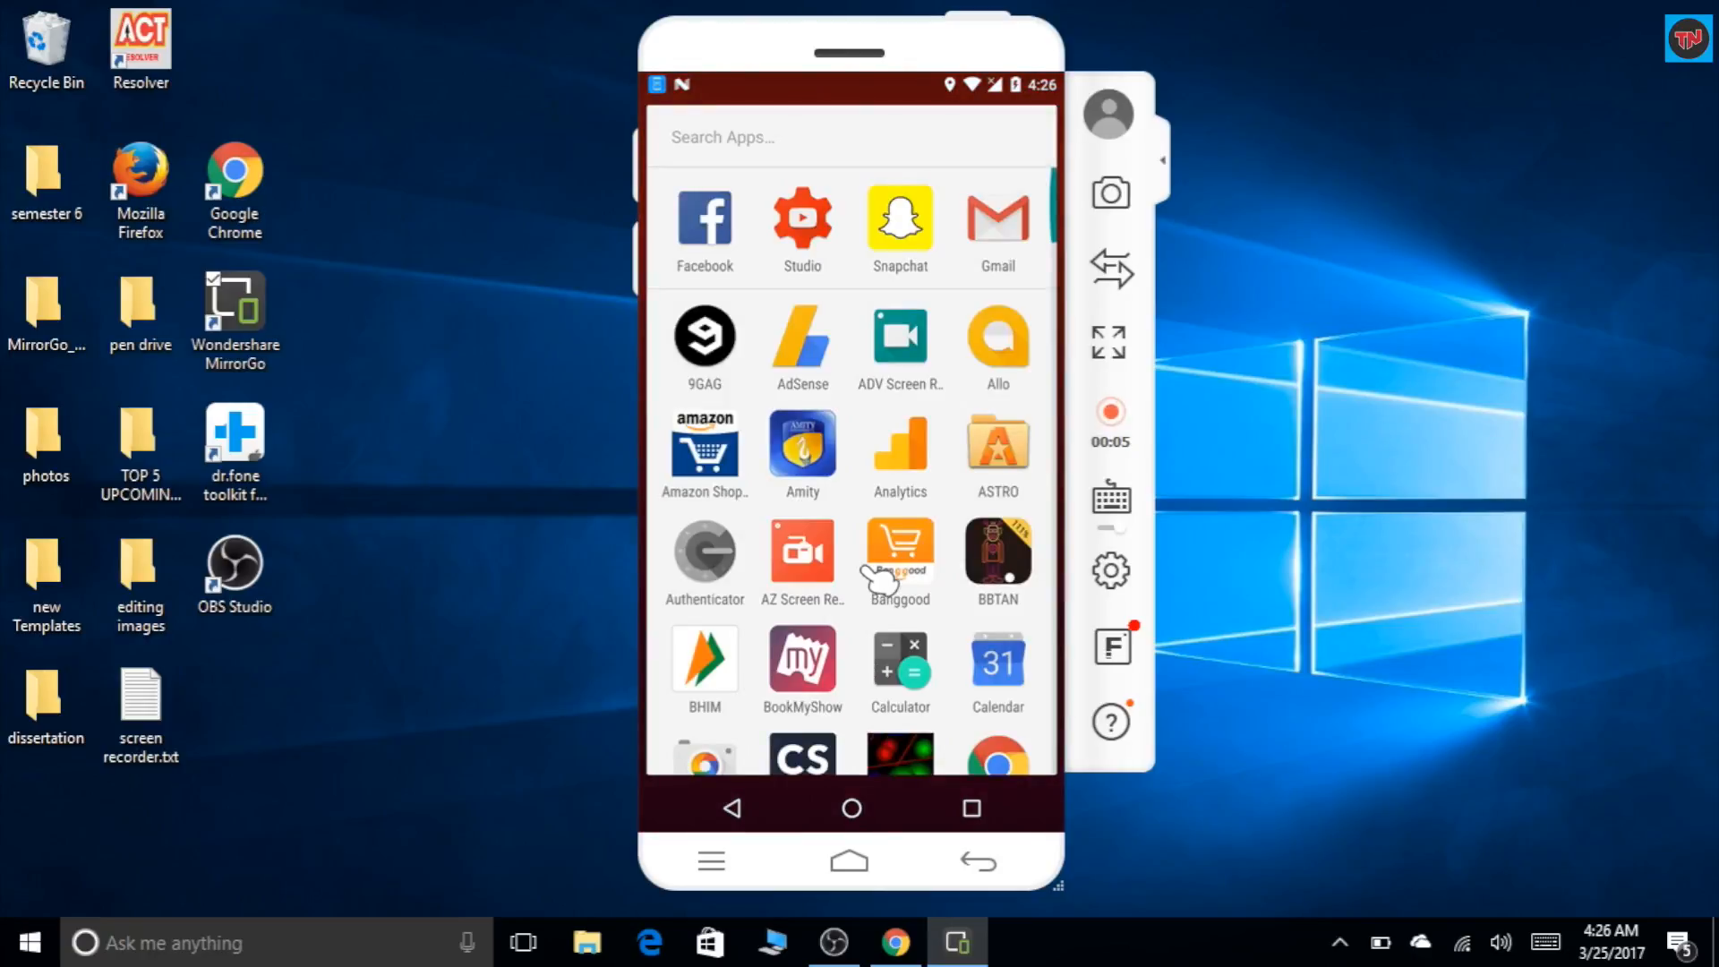
{"action": "scroll", "coordinate": [879, 578], "scroll_direction": "down", "scroll_amount": 5}
{"action": "scroll", "coordinate": [880, 577], "scroll_direction": "down", "scroll_amount": 5}
{"action": "scroll", "coordinate": [880, 578], "scroll_direction": "down", "scroll_amount": 3}
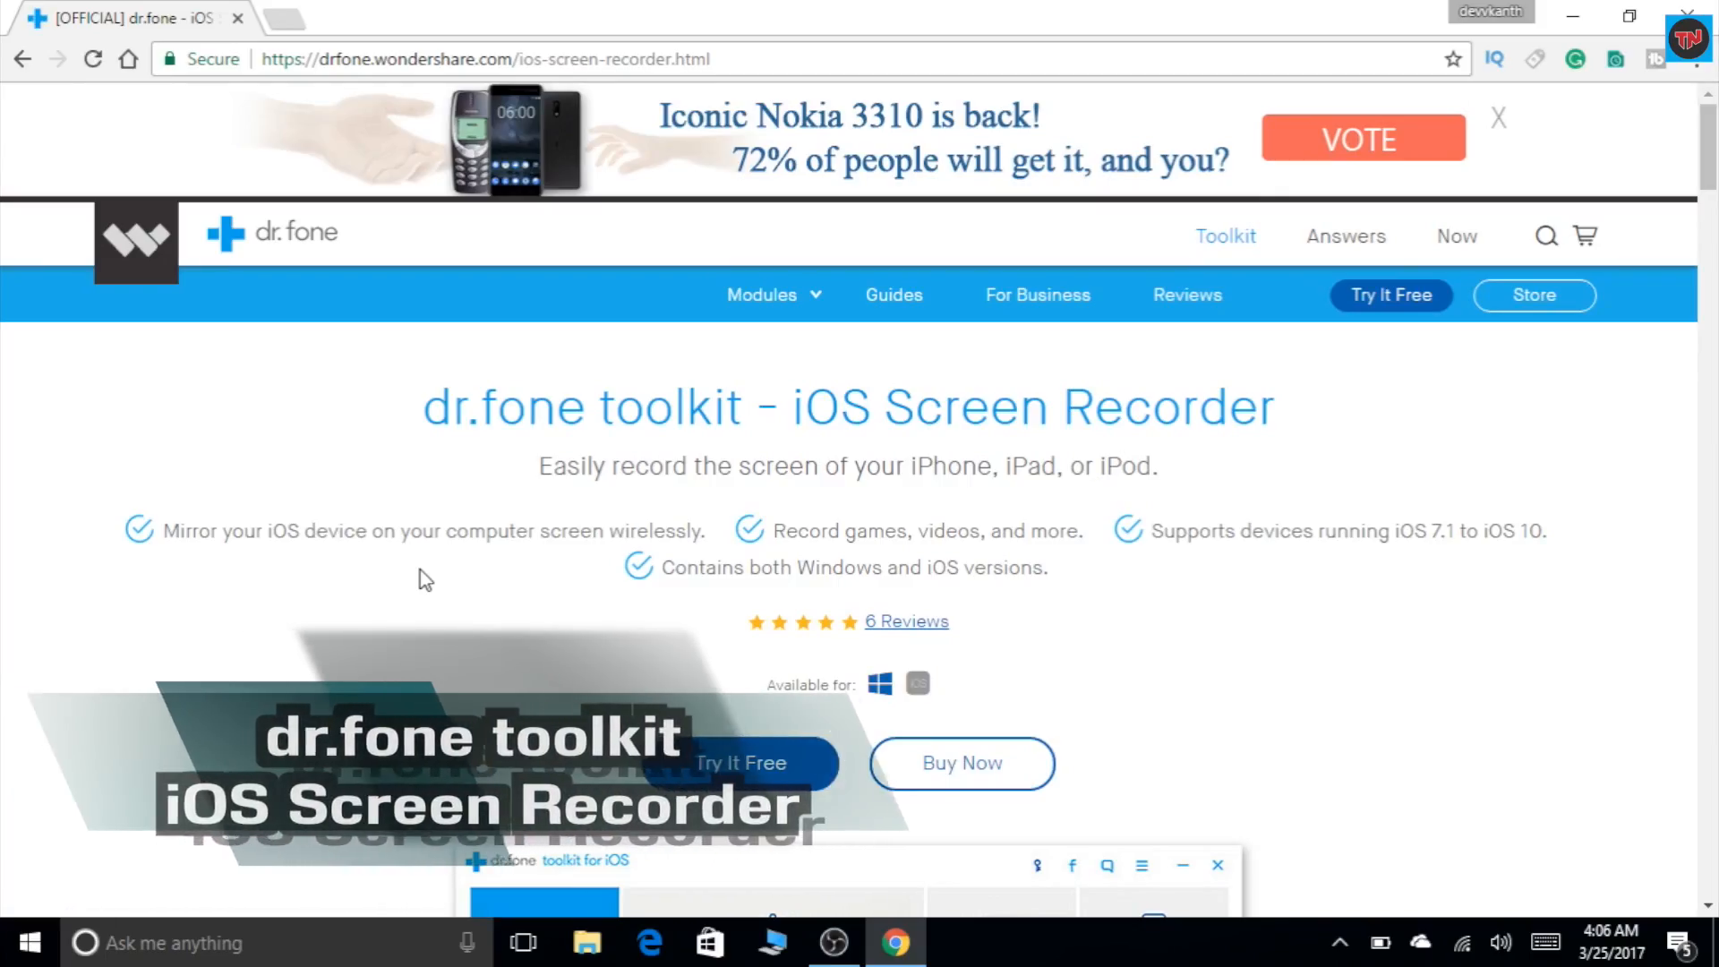
{"action": "scroll", "coordinate": [423, 577], "scroll_direction": "down", "scroll_amount": 3}
{"action": "scroll", "coordinate": [424, 578], "scroll_direction": "down", "scroll_amount": 2}
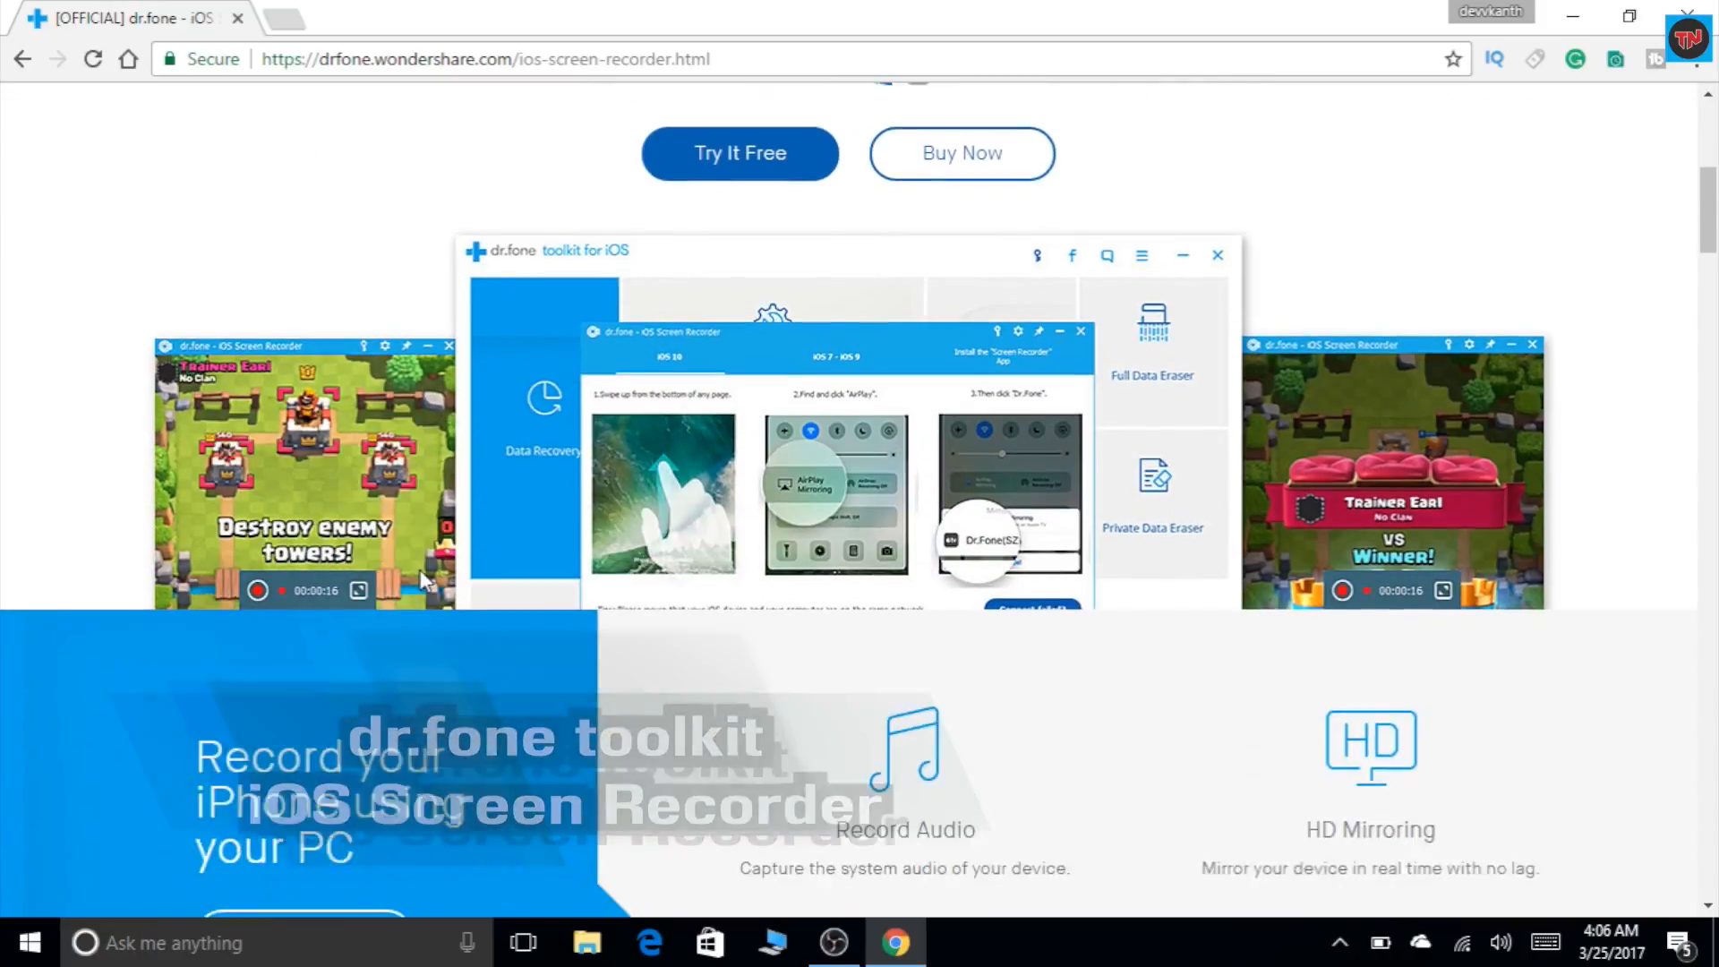
{"action": "scroll", "coordinate": [420, 570], "scroll_direction": "down", "scroll_amount": 3}
{"action": "scroll", "coordinate": [420, 569], "scroll_direction": "down", "scroll_amount": 1}
{"action": "scroll", "coordinate": [420, 570], "scroll_direction": "down", "scroll_amount": 3}
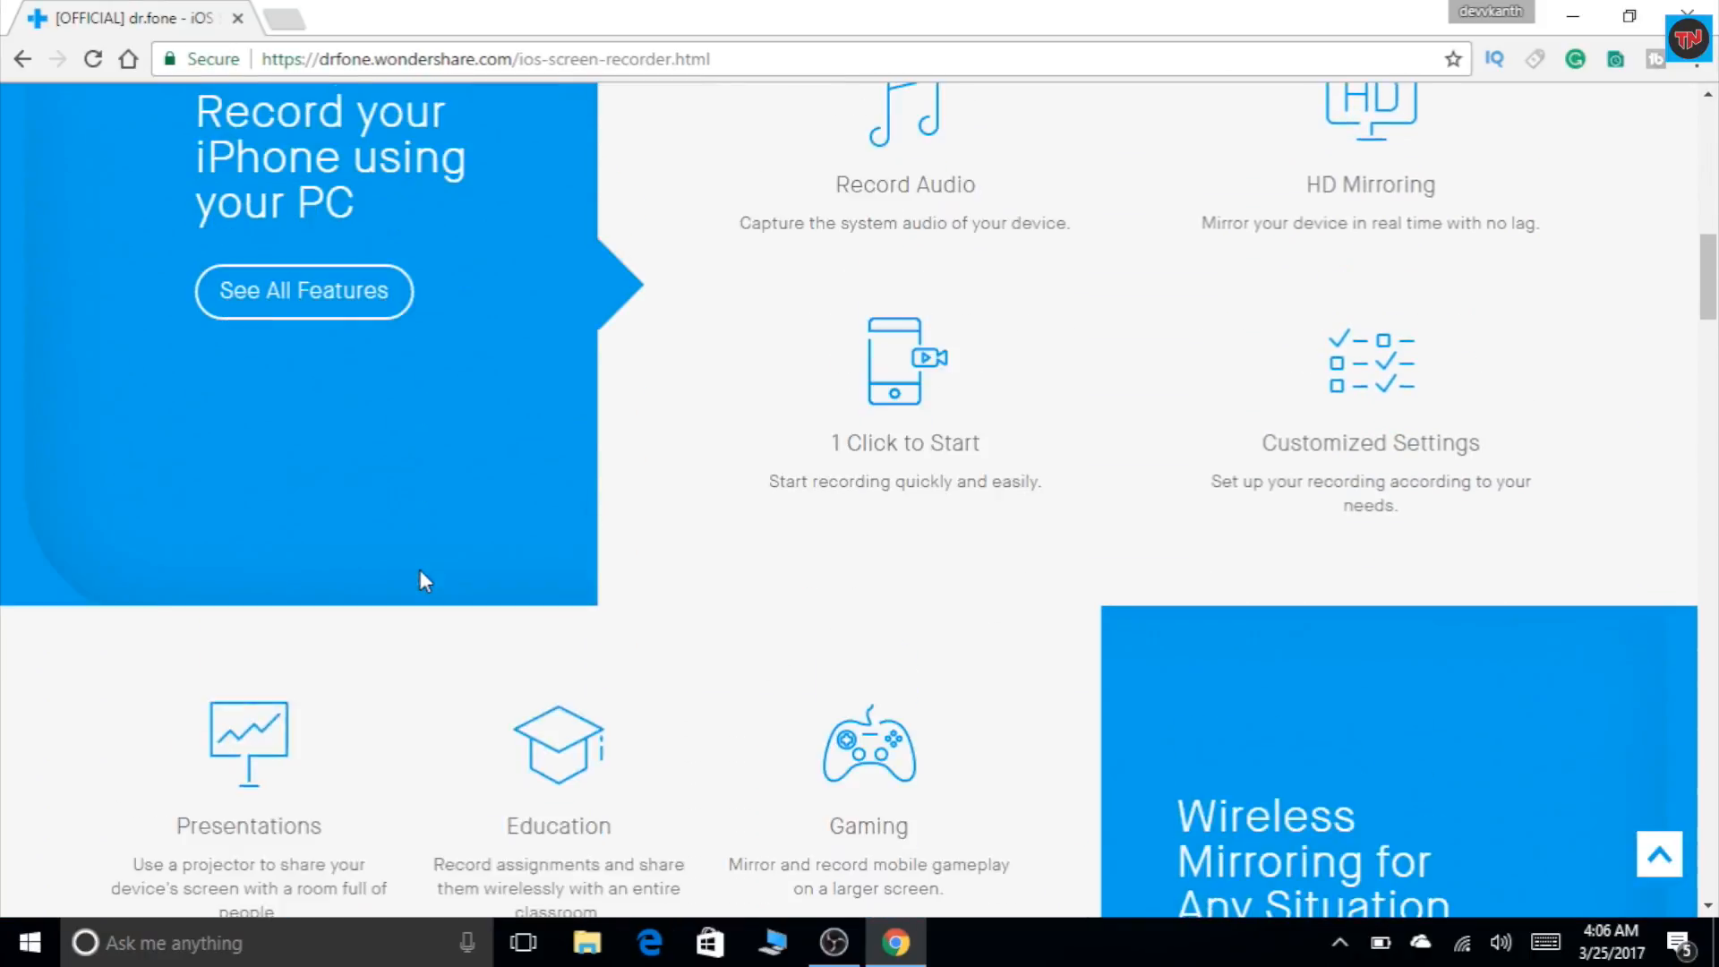
{"action": "scroll", "coordinate": [421, 570], "scroll_direction": "down", "scroll_amount": 3}
{"action": "scroll", "coordinate": [420, 570], "scroll_direction": "down", "scroll_amount": 2}
{"action": "scroll", "coordinate": [420, 570], "scroll_direction": "up", "scroll_amount": 6}
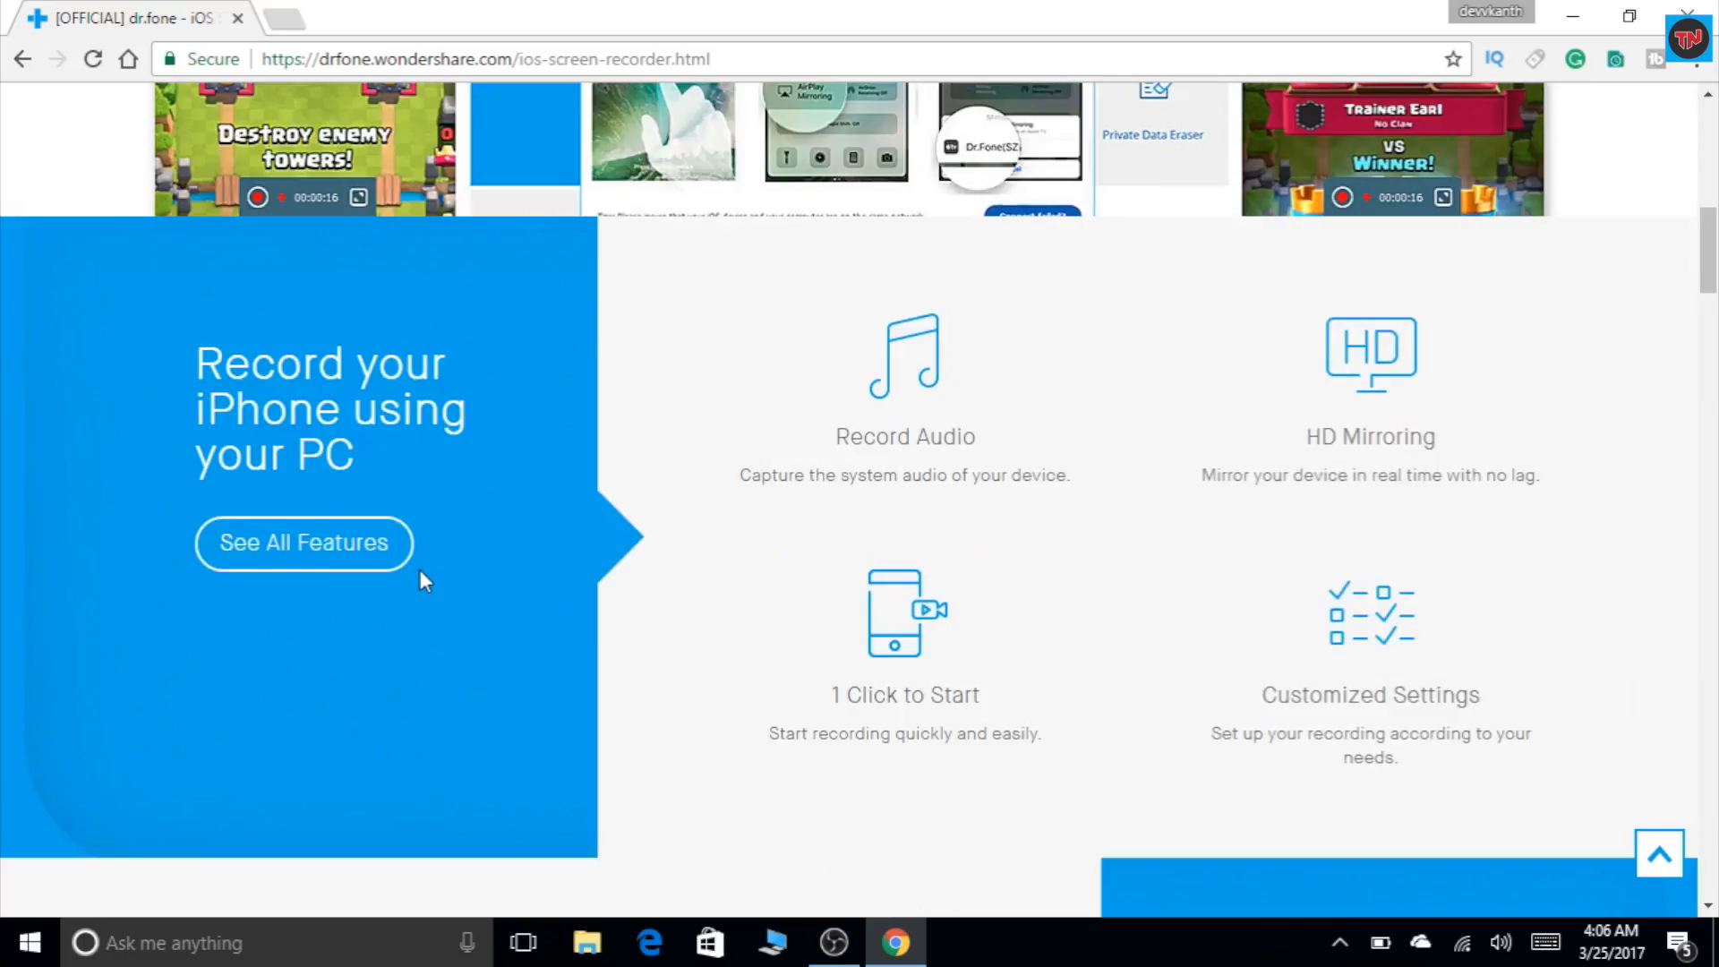
{"action": "scroll", "coordinate": [420, 570], "scroll_direction": "up", "scroll_amount": 5}
{"action": "scroll", "coordinate": [421, 569], "scroll_direction": "up", "scroll_amount": 4}
{"action": "scroll", "coordinate": [421, 570], "scroll_direction": "up", "scroll_amount": 1}
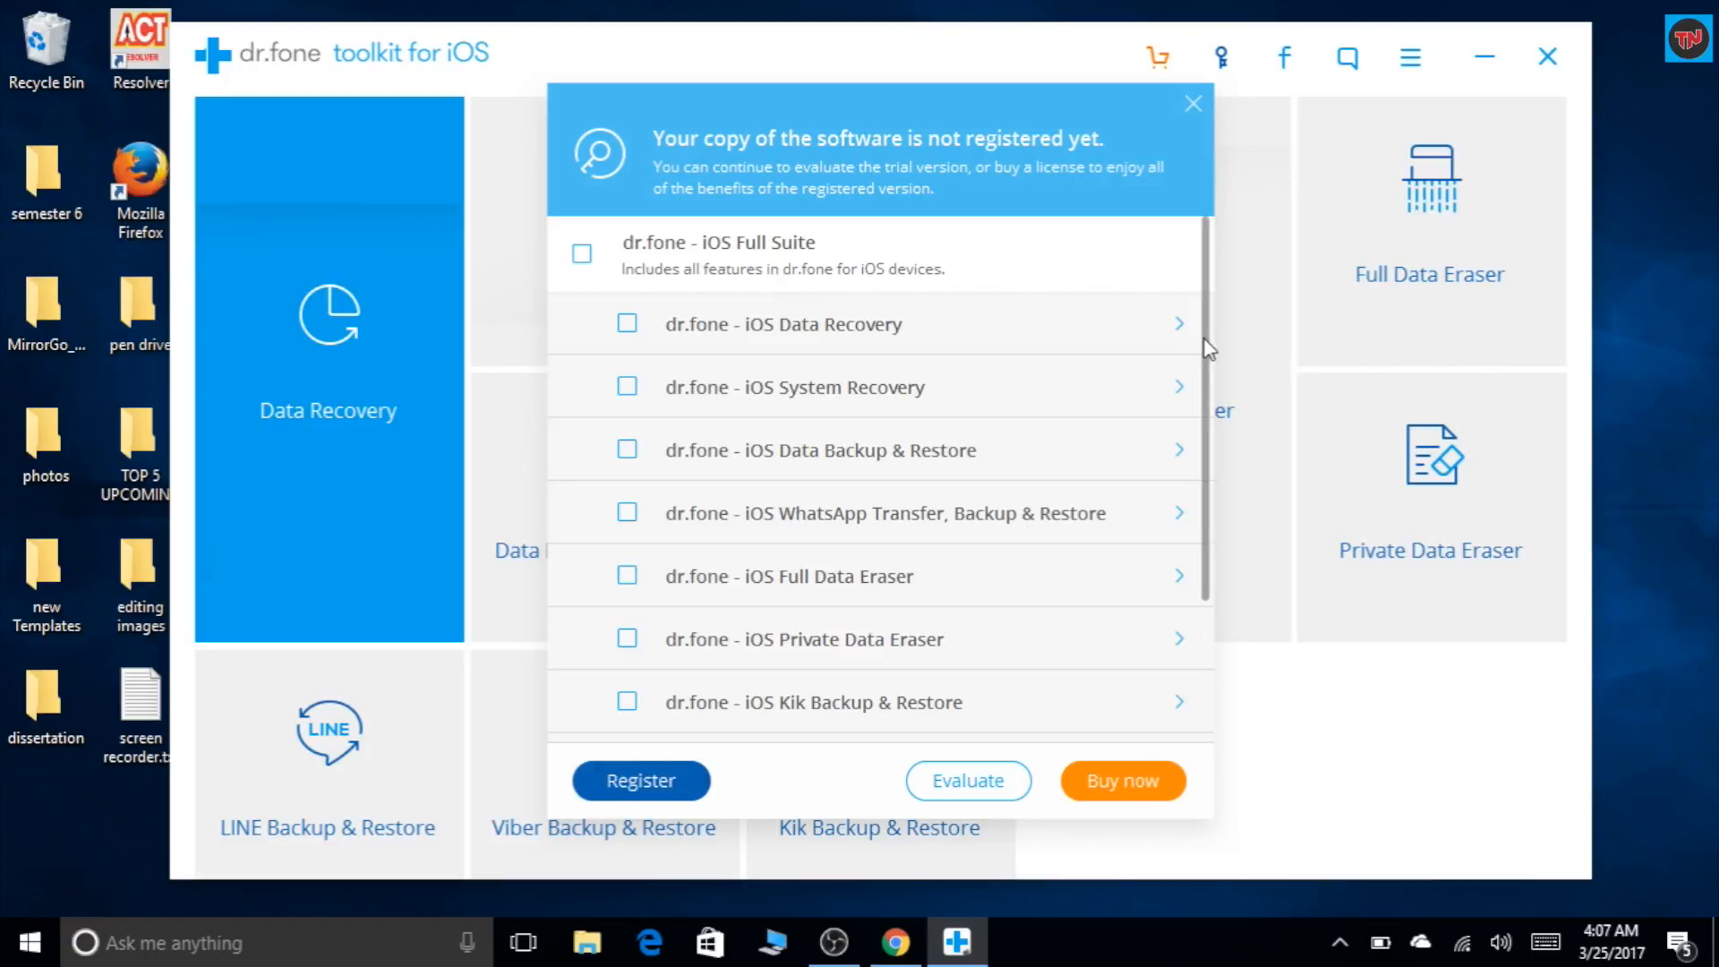
{"action": "left_click_drag", "start_coordinate": [1208, 348], "coordinate": [1208, 554]}
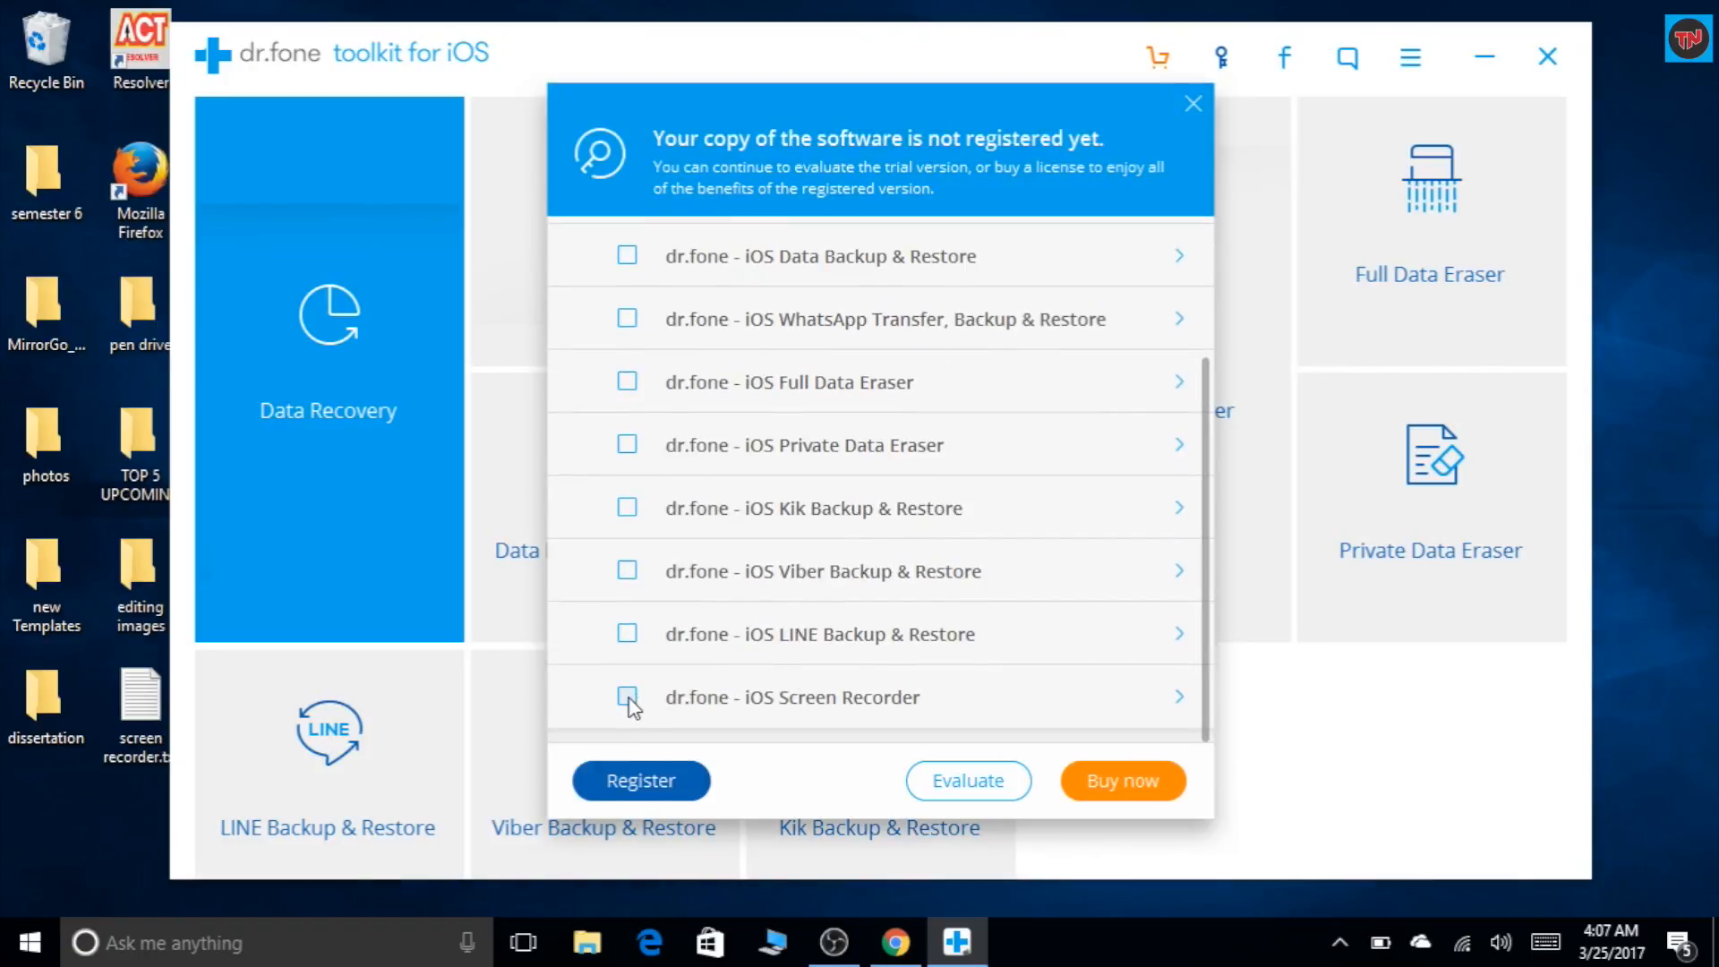
Step: Evaluate the unregistered dr.fone trial and minimize the toolkit to the desktop
{"action": "left_click", "coordinate": [942, 779]}
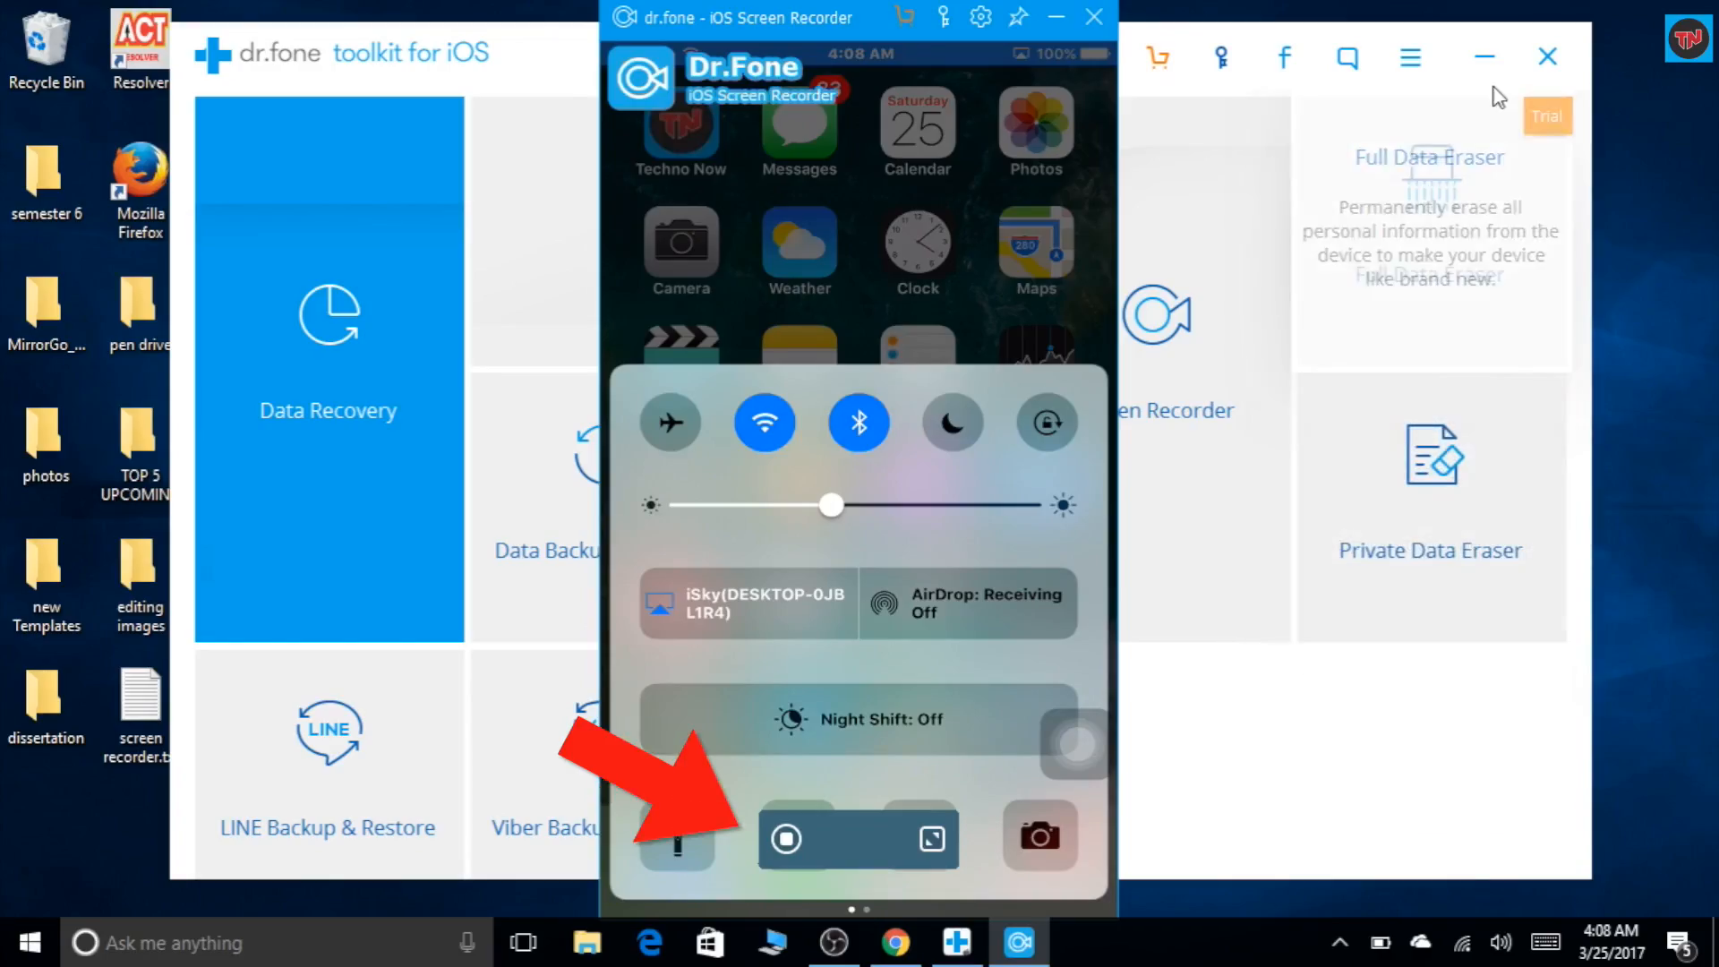
{"action": "left_click", "coordinate": [1487, 58]}
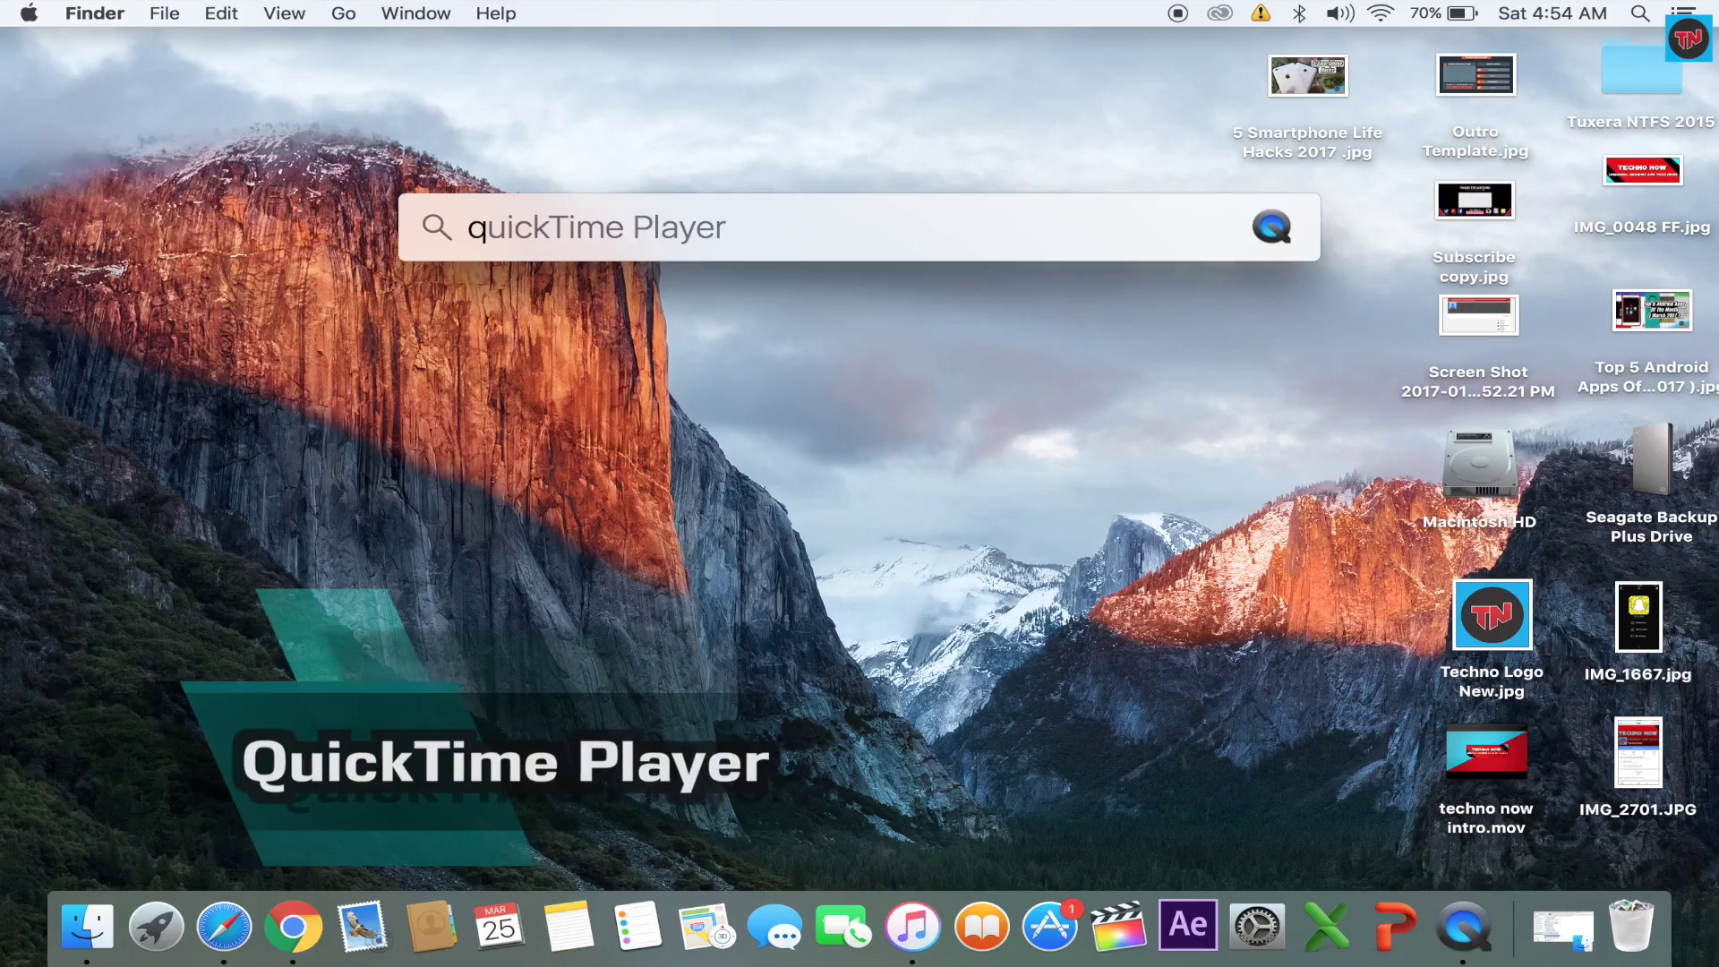
Step: Launch QuickTime Player from Spotlight and choose File > New Movie Recording
{"action": "key", "text": "Return"}
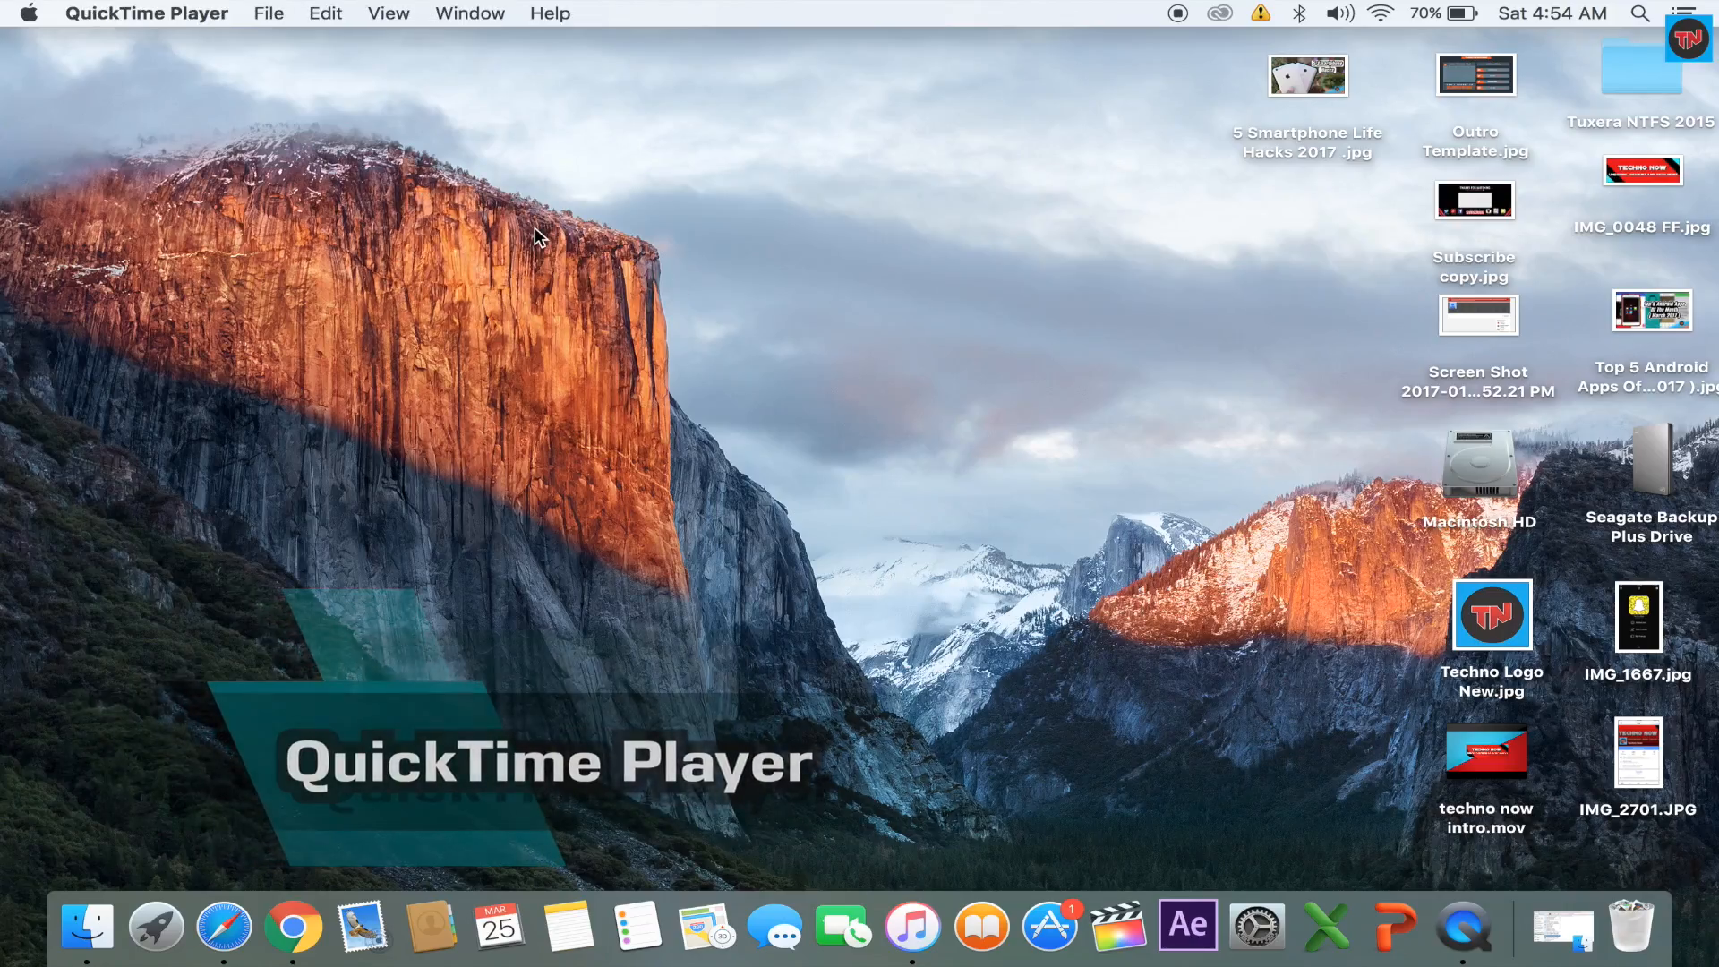
{"action": "left_click", "coordinate": [276, 14]}
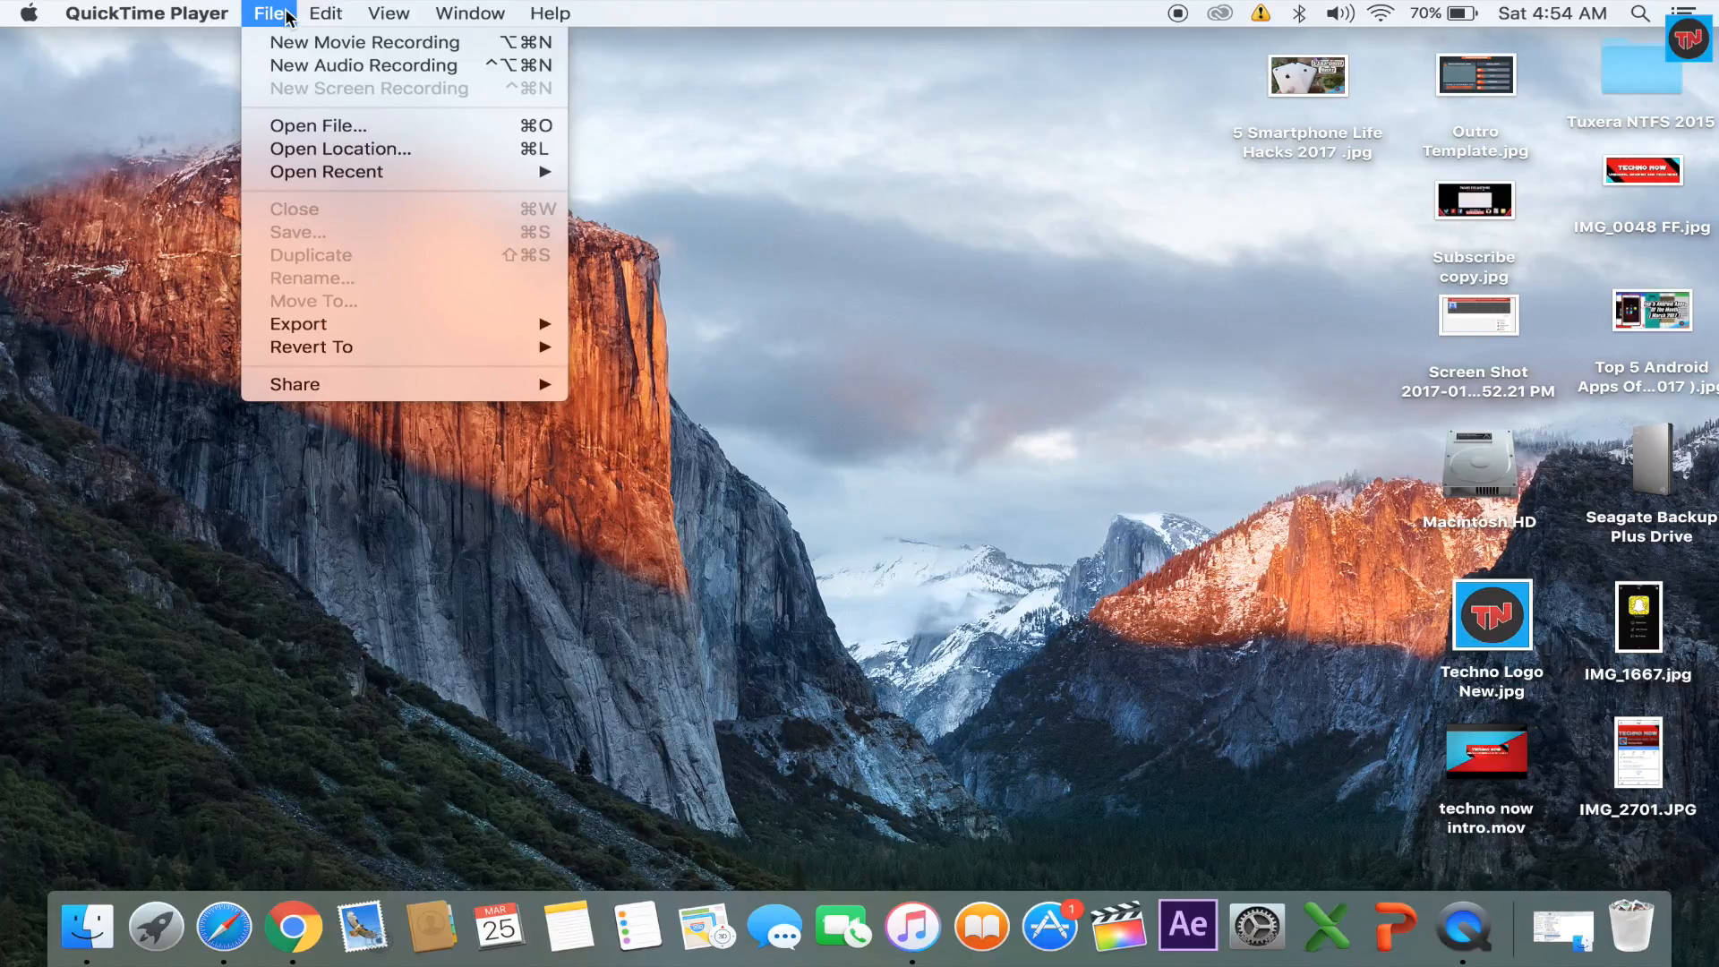
{"action": "left_click", "coordinate": [291, 44]}
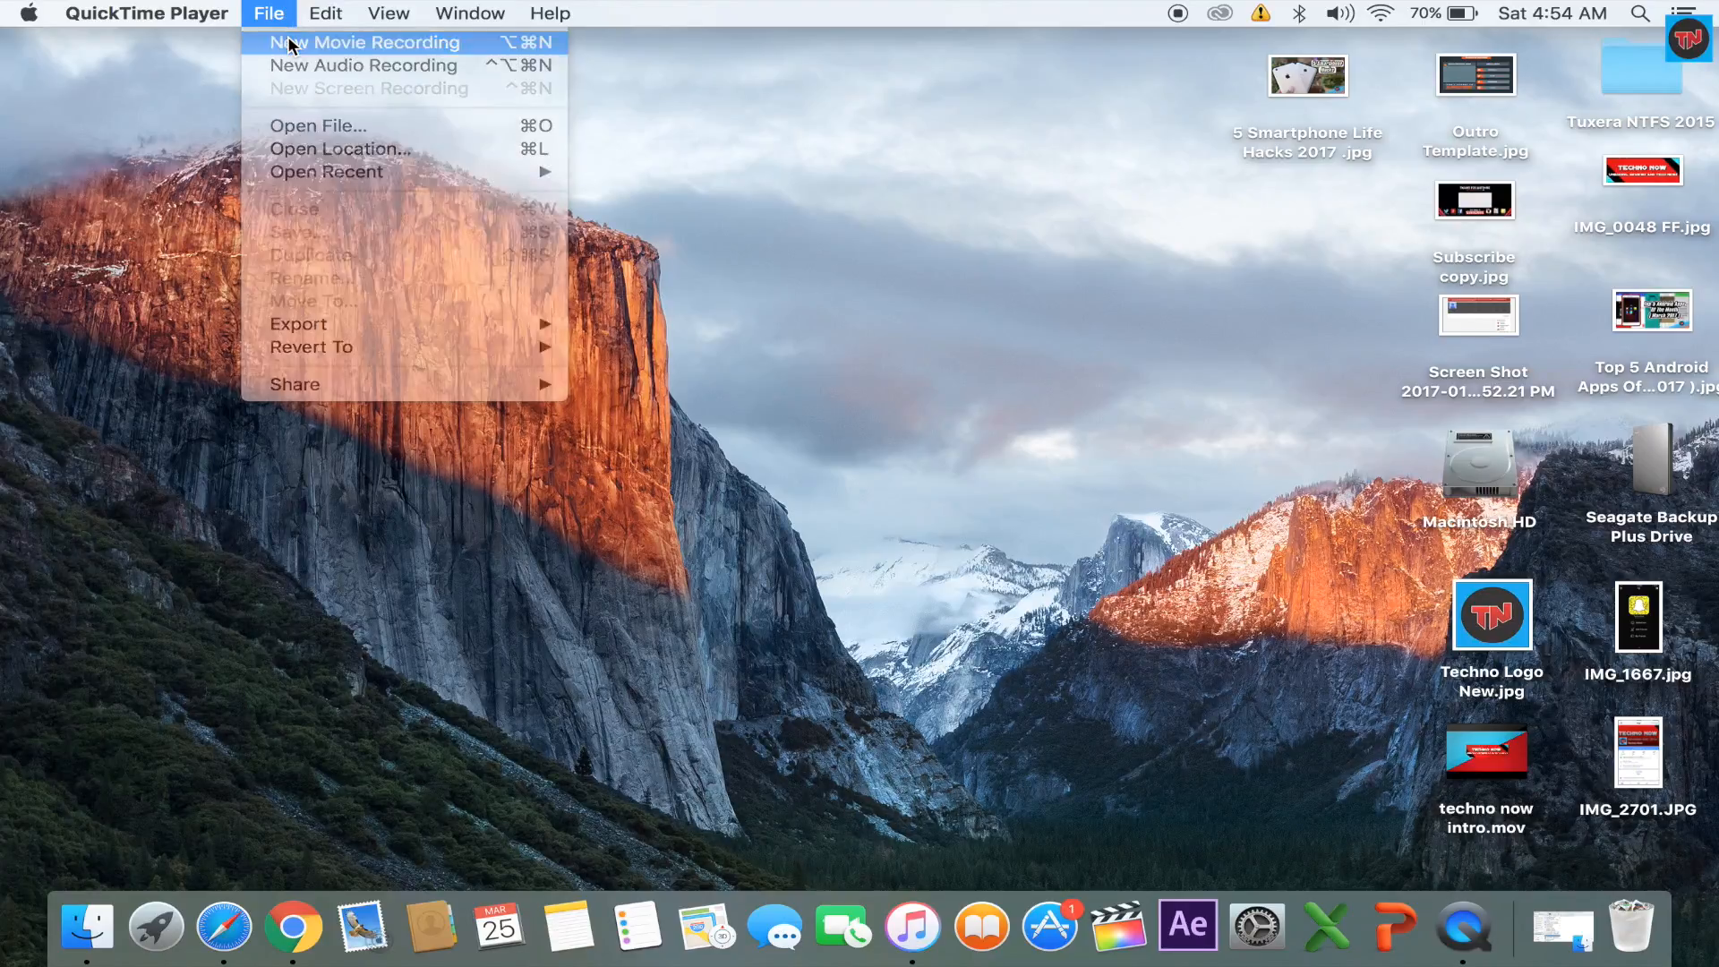